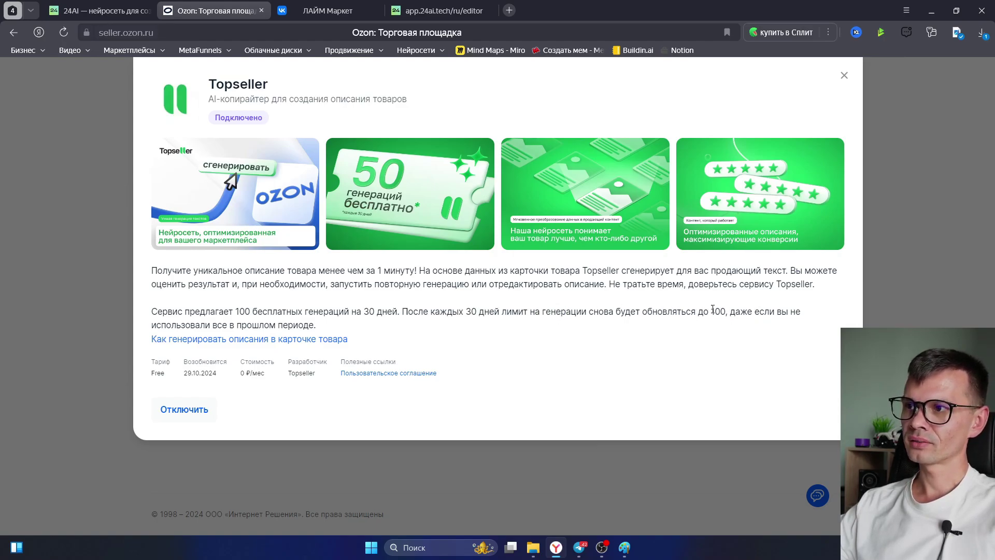
# Read the free generation limit in the Topseller app description.
pyautogui.moveTo(709, 312); pyautogui.dragTo(751, 312)
pyautogui.click(586, 342)
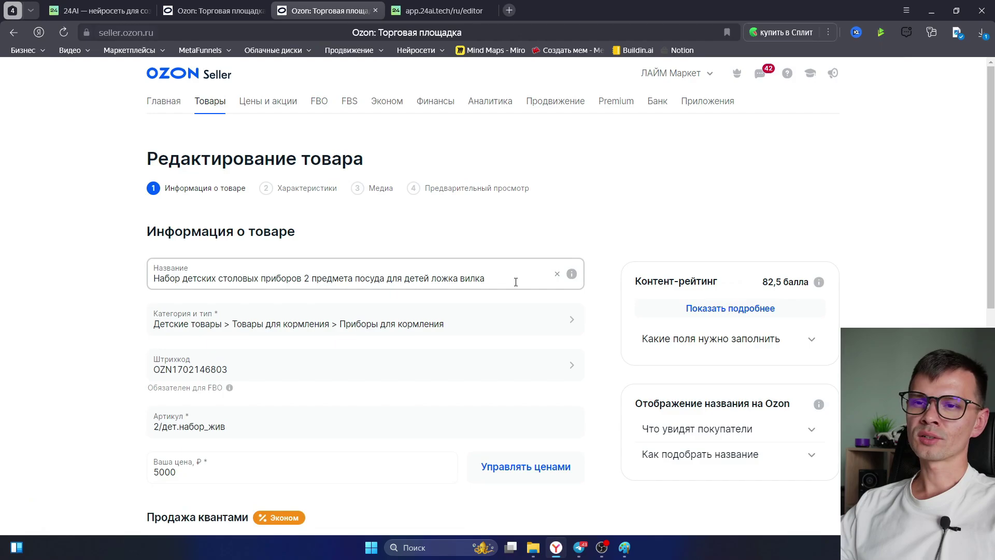
# Generate a new annotation with Topseller in the characteristics section of the children's cutlery set's product card.
pyautogui.click(655, 215)
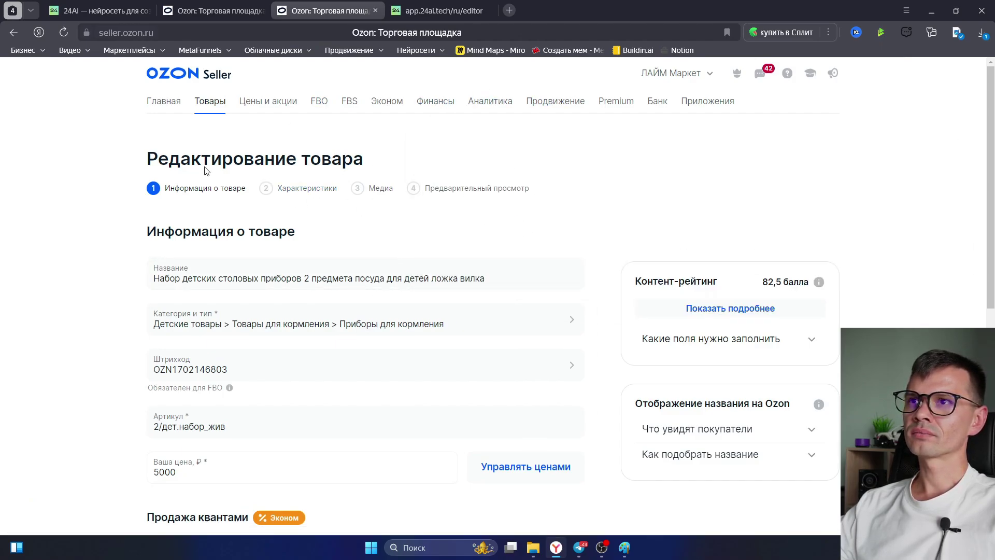
pyautogui.click(304, 190)
pyautogui.scroll(-4, 299, 332)
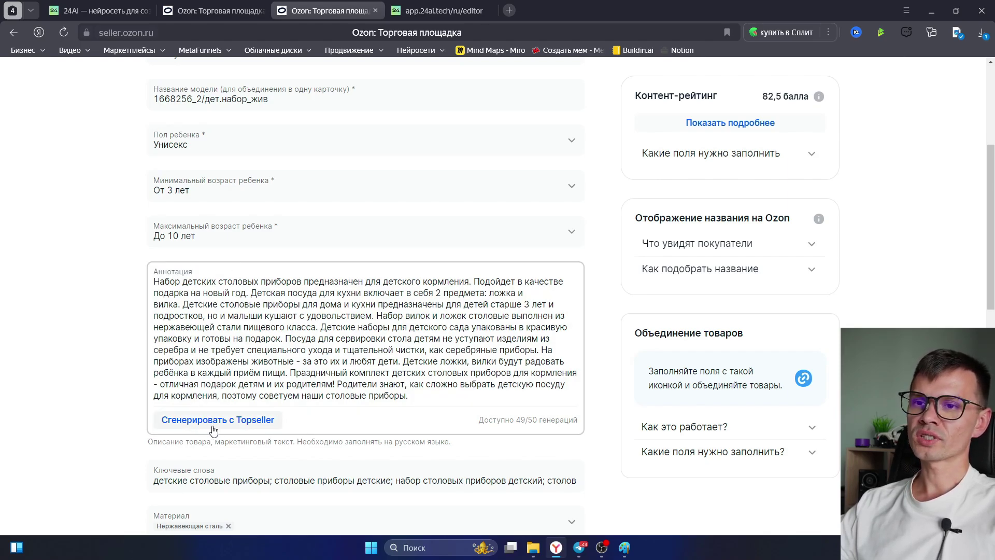
pyautogui.click(245, 420)
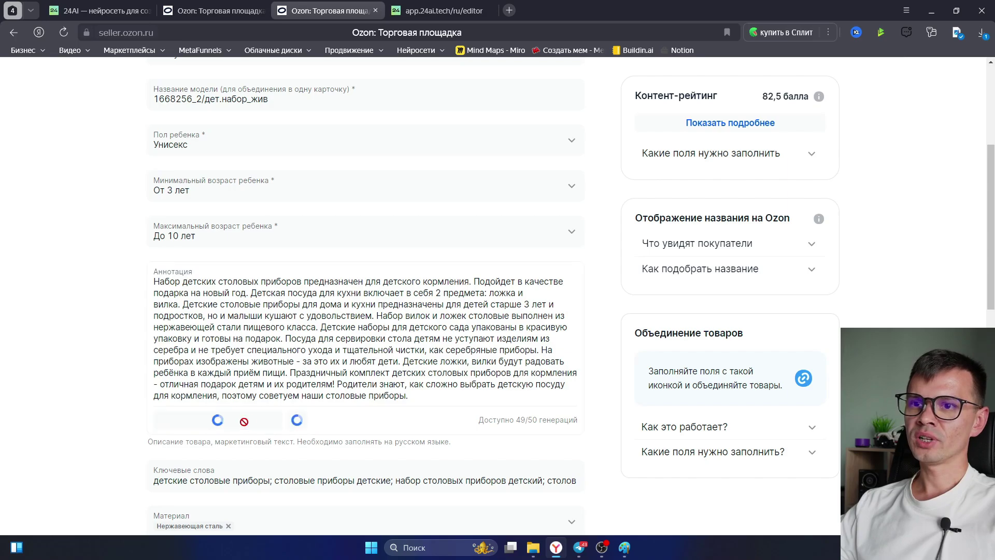
pyautogui.scroll(4, 183, 280)
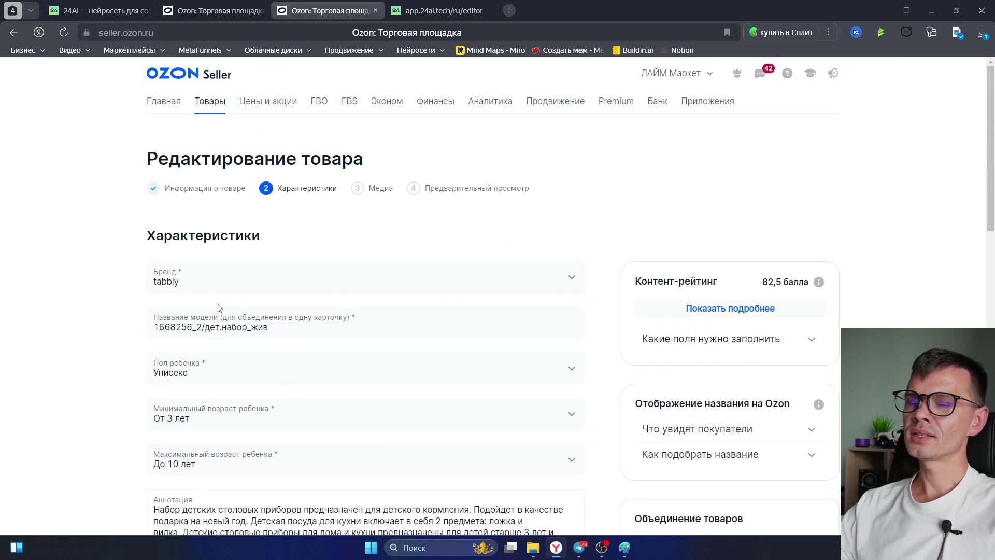
pyautogui.scroll(-1, 215, 311)
pyautogui.scroll(-3, 332, 291)
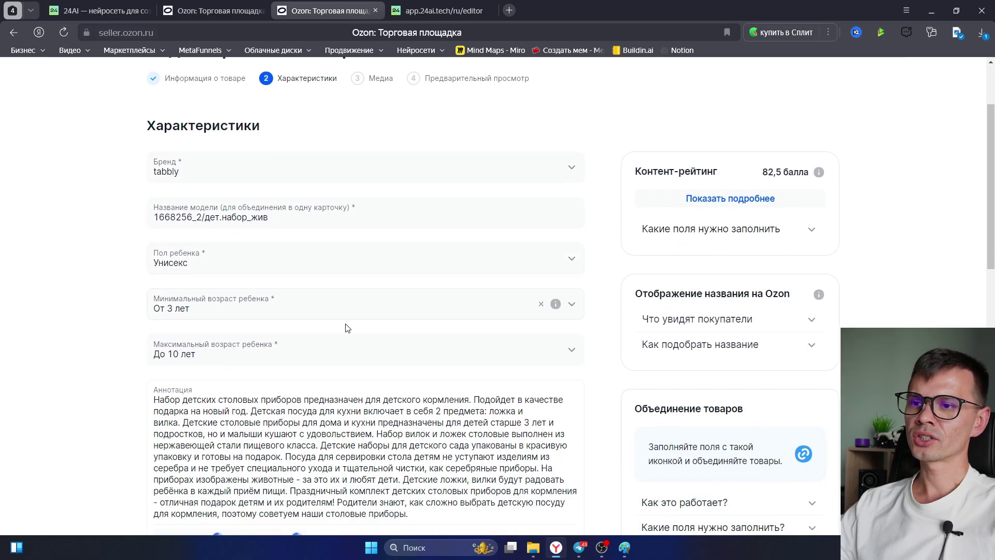
pyautogui.scroll(-3, 235, 324)
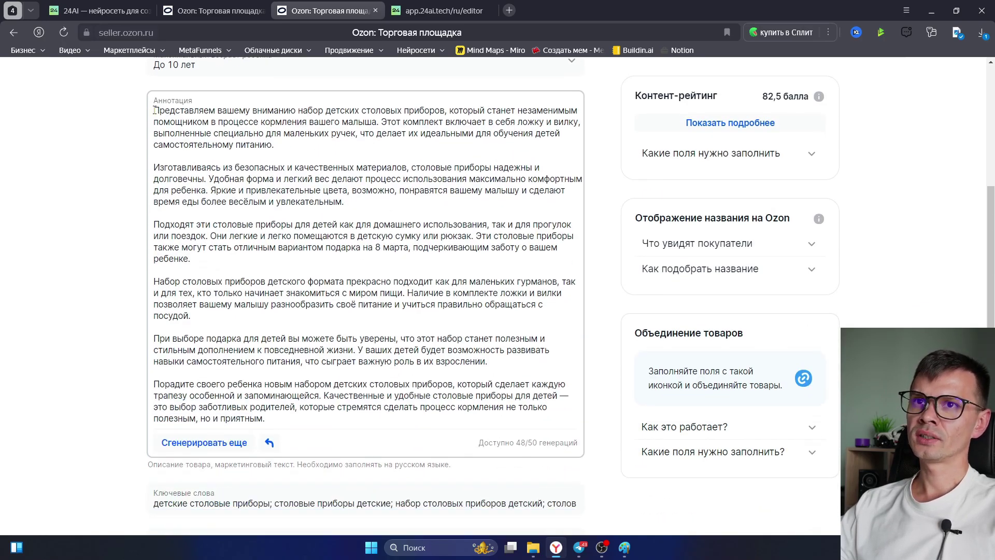
# Examine the generated annotation paragraph by paragraph, checking its wording, structure and product claims.
pyautogui.moveTo(155, 155); pyautogui.dragTo(443, 419)
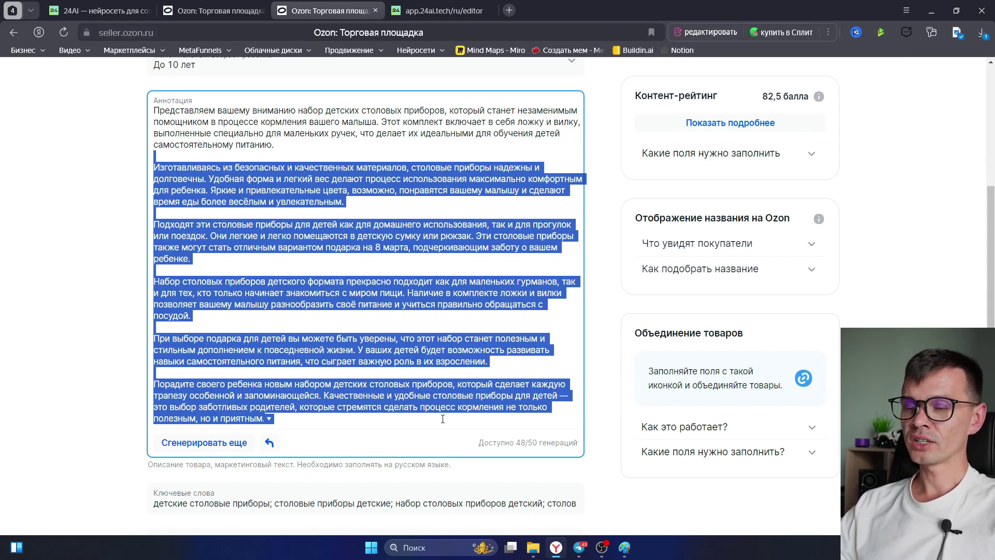
pyautogui.click(418, 303)
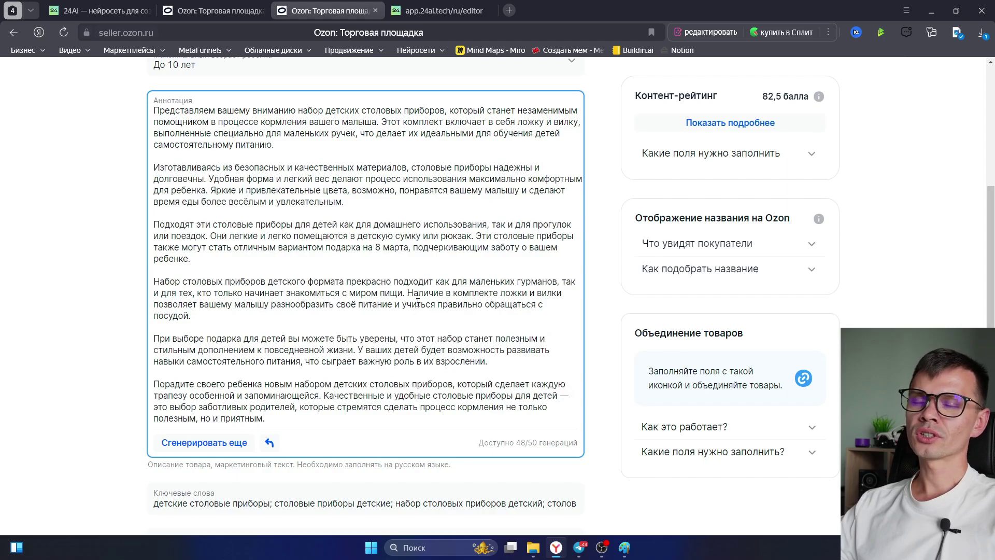
pyautogui.moveTo(267, 418)
pyautogui.mouseDown()
pyautogui.moveTo(218, 390)
pyautogui.moveTo(223, 282)
pyautogui.moveTo(151, 103)
pyautogui.moveTo(350, 170)
pyautogui.moveTo(347, 148)
pyautogui.mouseUp()
pyautogui.click(341, 209)
pyautogui.click(318, 144)
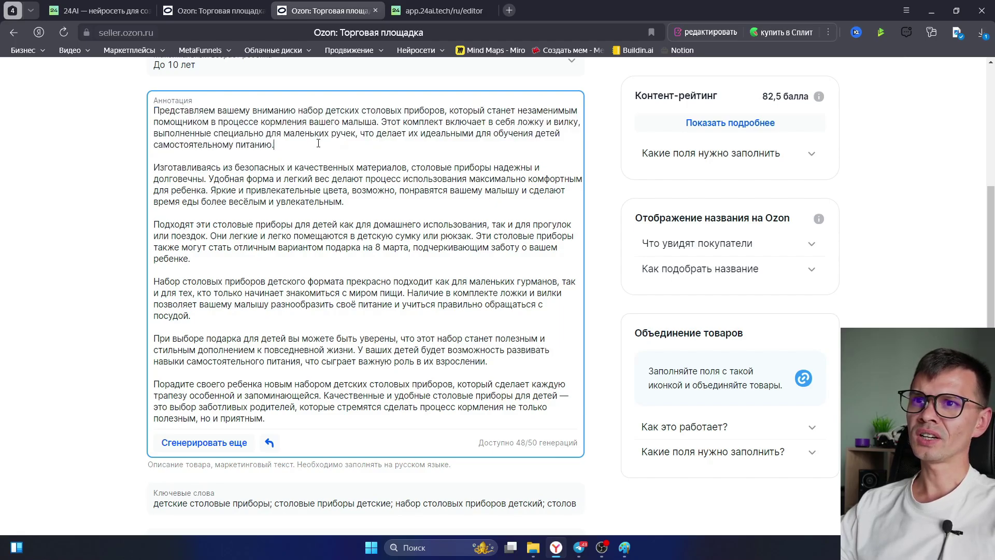
pyautogui.moveTo(154, 167); pyautogui.dragTo(345, 202)
pyautogui.click(350, 202)
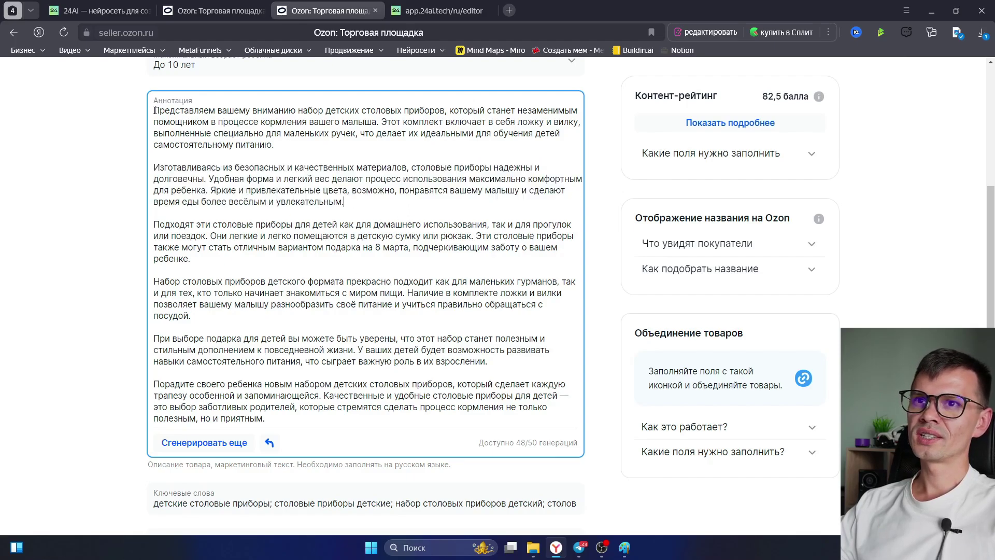
pyautogui.moveTo(156, 110); pyautogui.dragTo(448, 325)
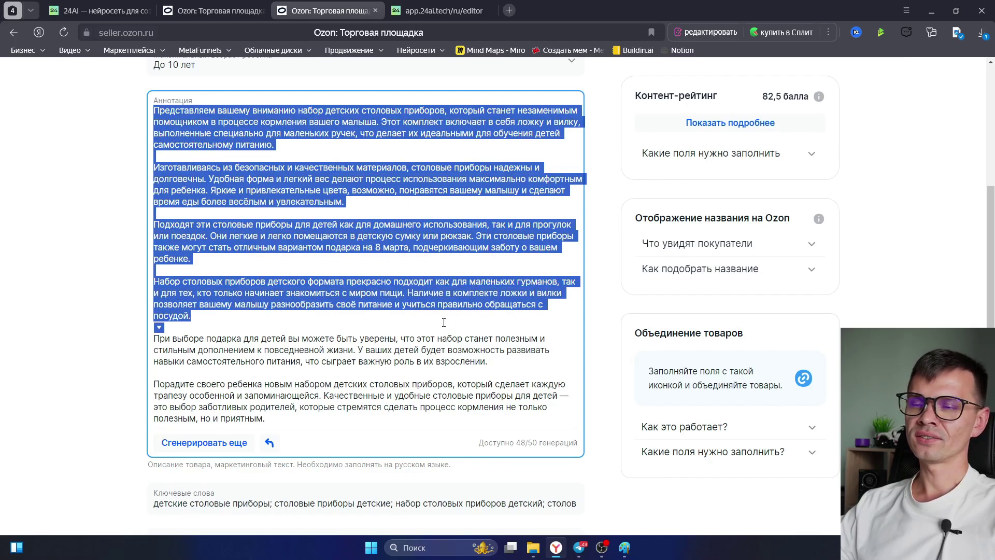
pyautogui.click(205, 319)
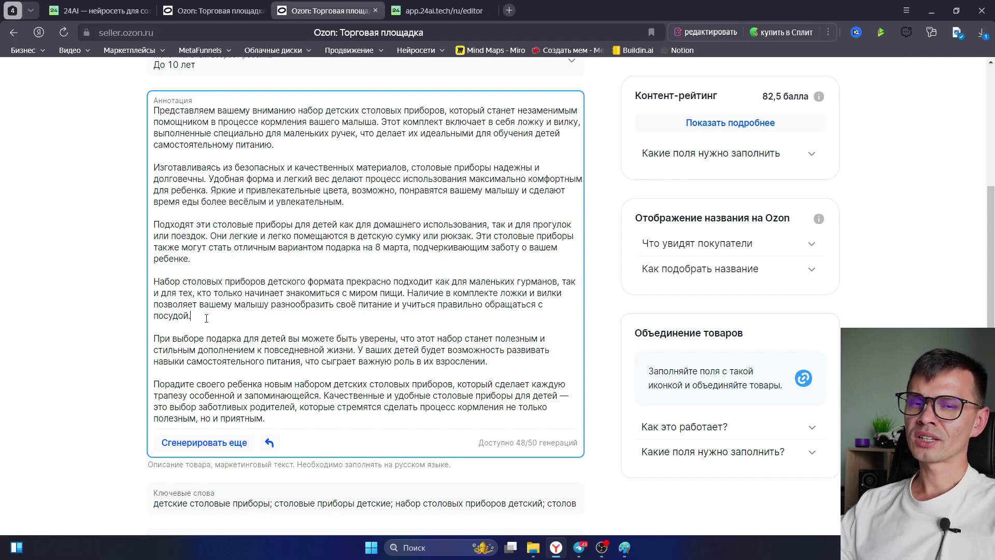
pyautogui.moveTo(213, 319); pyautogui.dragTo(149, 319)
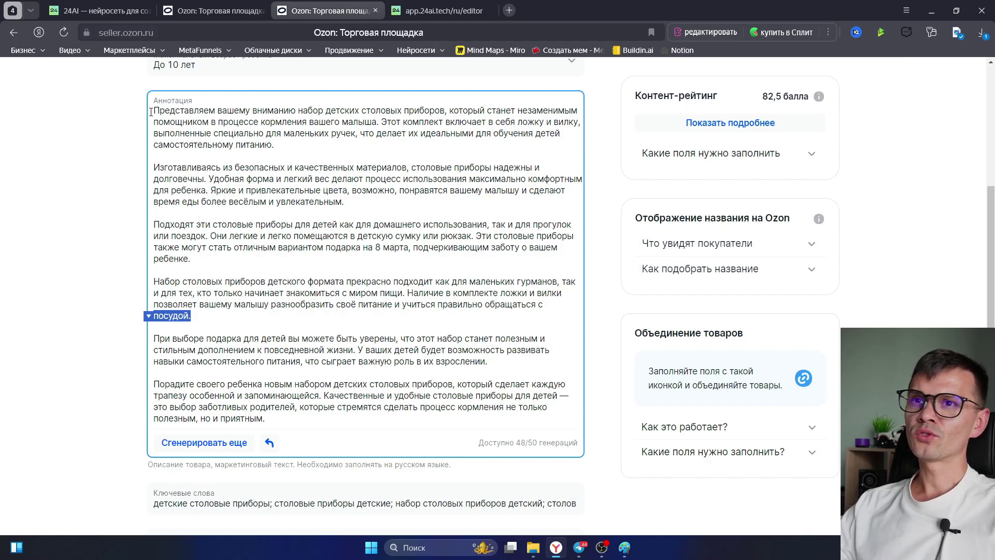
pyautogui.moveTo(265, 418)
pyautogui.mouseDown()
pyautogui.moveTo(144, 412)
pyautogui.moveTo(111, 89)
pyautogui.mouseUp()
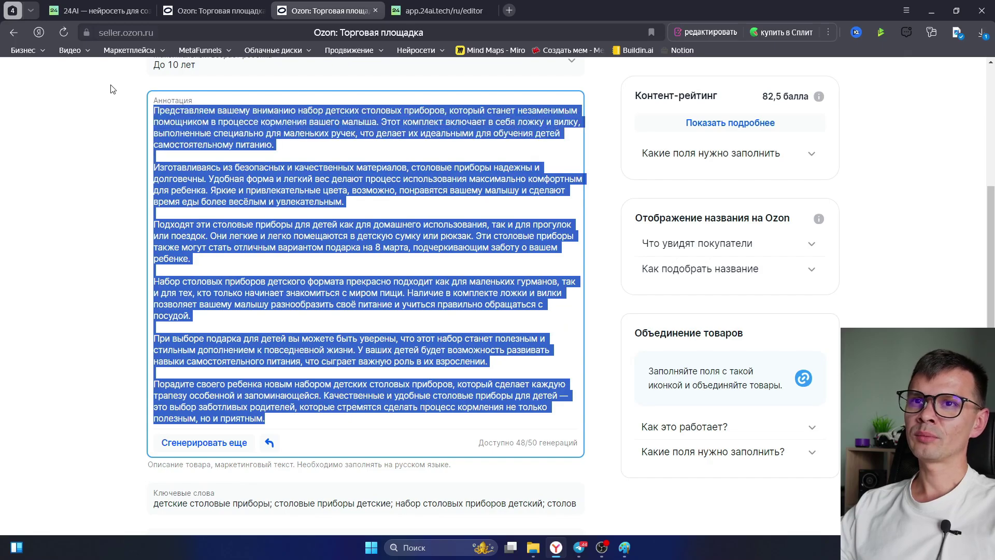
pyautogui.click(384, 295)
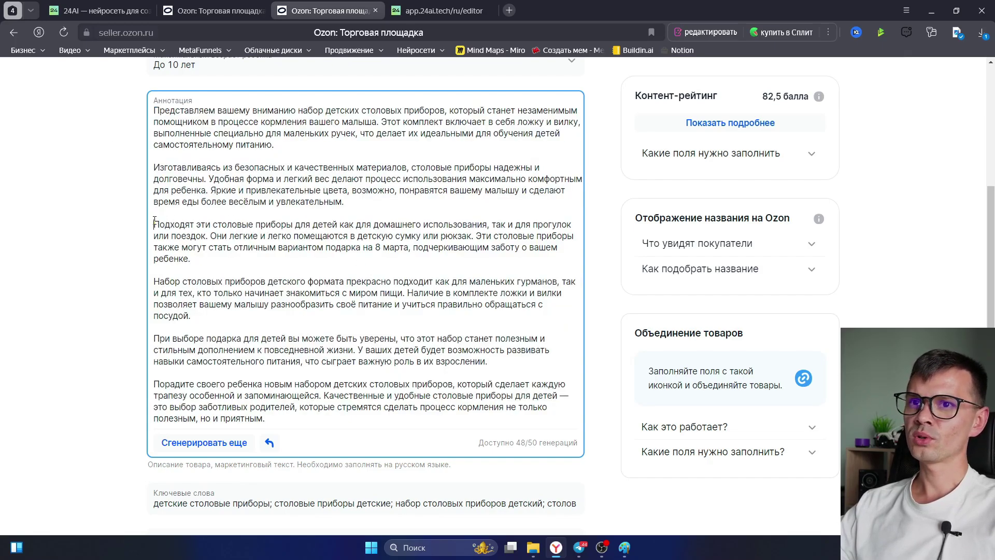
pyautogui.moveTo(154, 224); pyautogui.dragTo(265, 420)
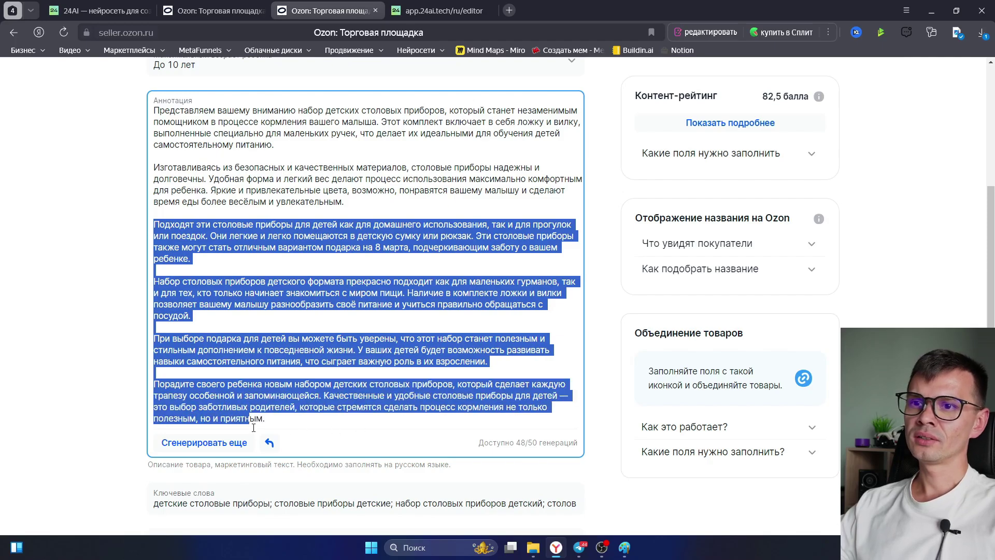
pyautogui.click(274, 328)
pyautogui.moveTo(170, 282); pyautogui.dragTo(375, 410)
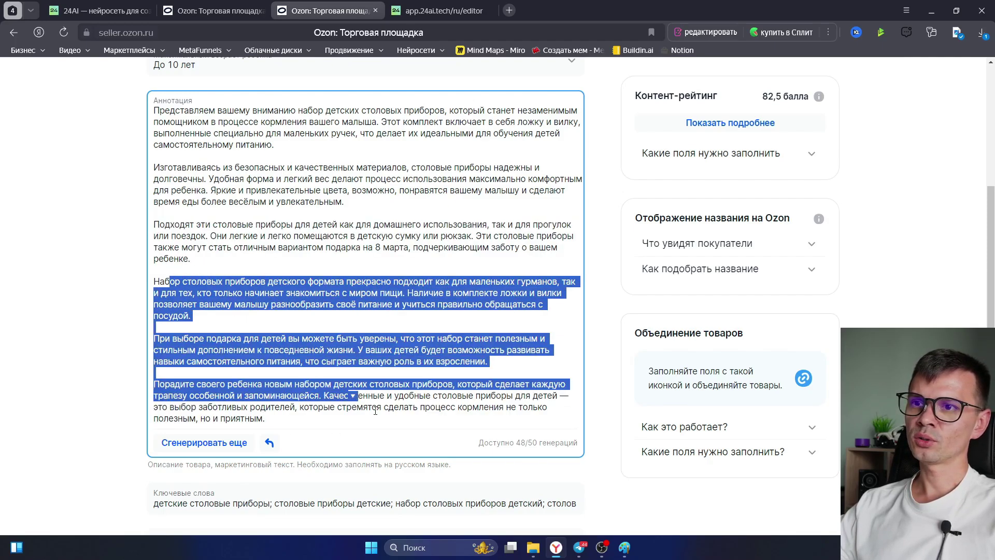
pyautogui.click(302, 403)
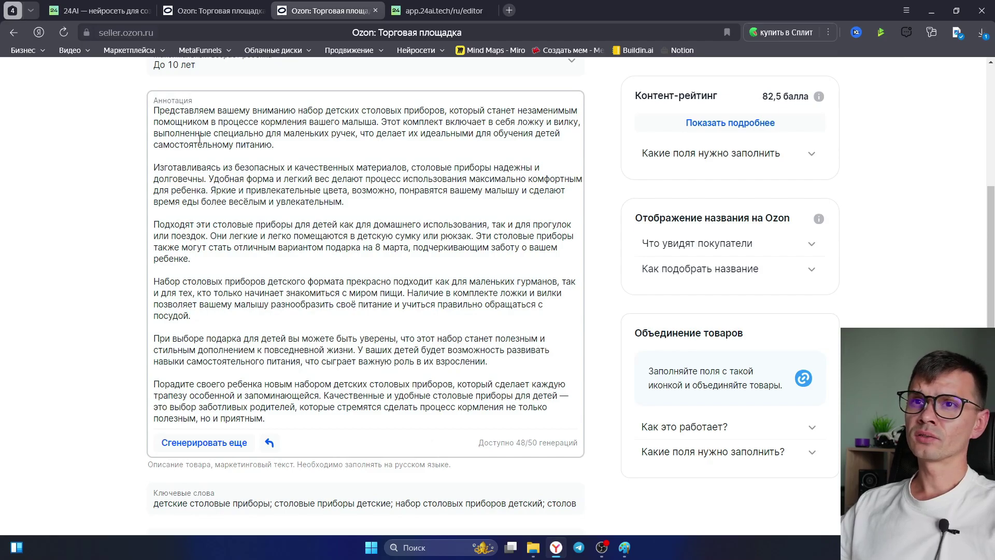
pyautogui.click(366, 350)
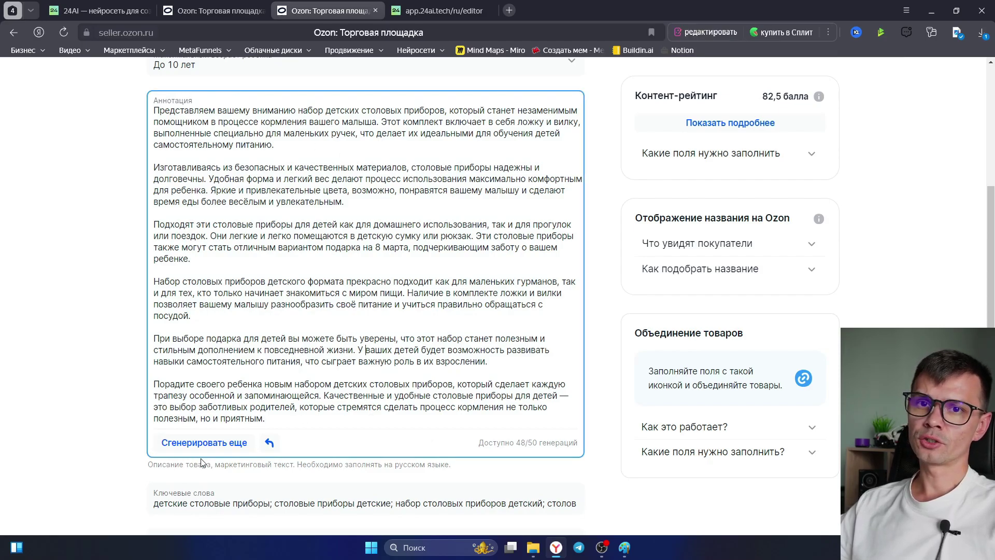
# Undo the Topseller generation to restore the product's original annotation.
pyautogui.click(269, 442)
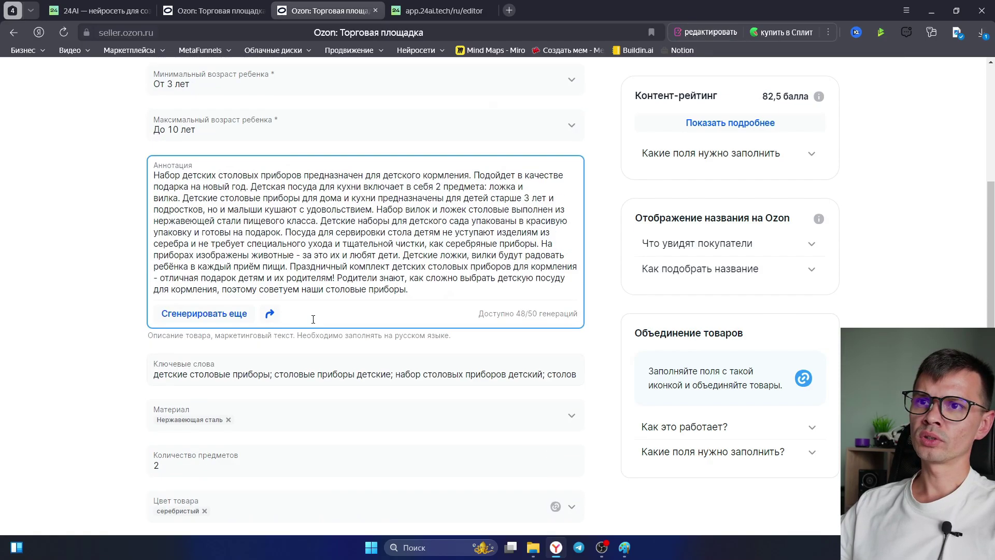
pyautogui.scroll(1, 313, 319)
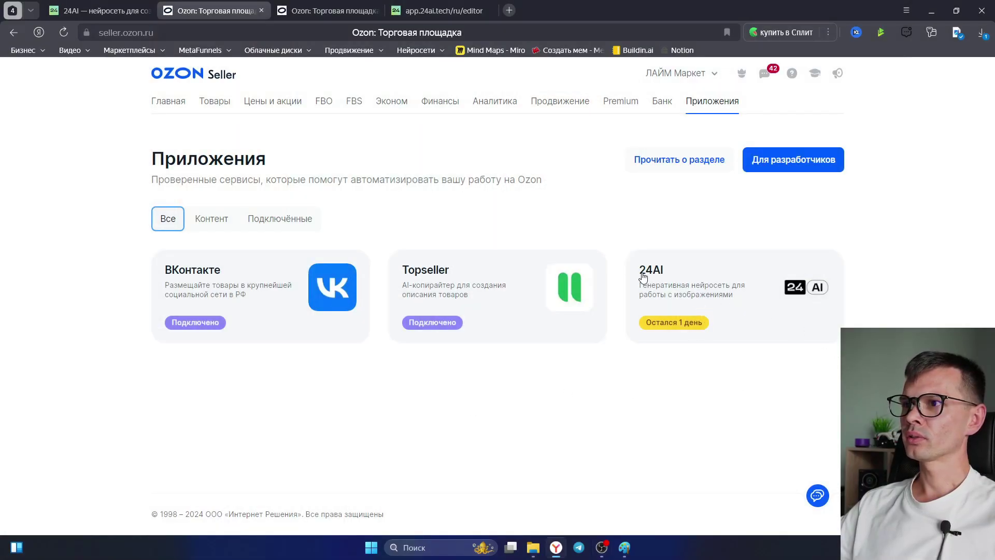
# Open 24AI from the Ozon Seller applications list and look through the features presented on its website.
pyautogui.click(698, 295)
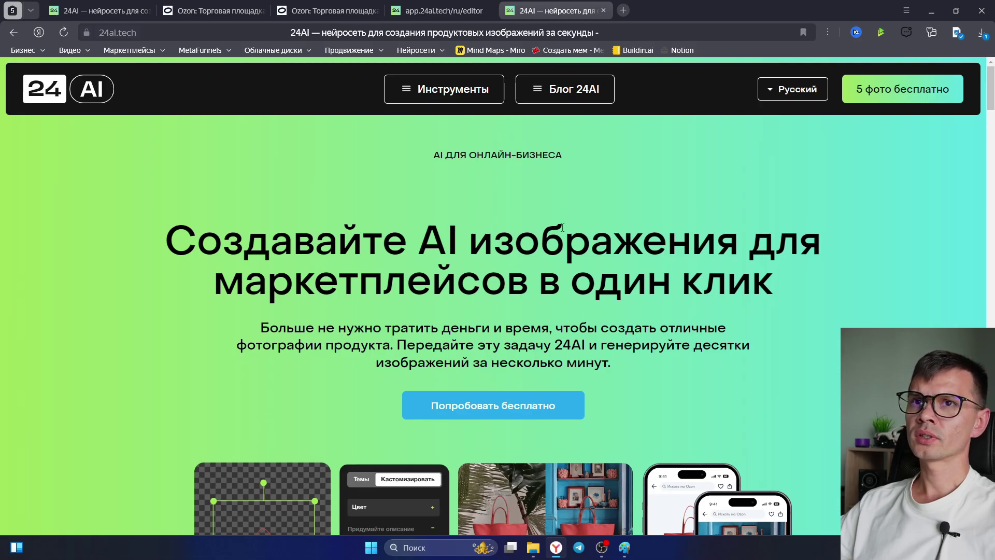
pyautogui.scroll(-10, 553, 270)
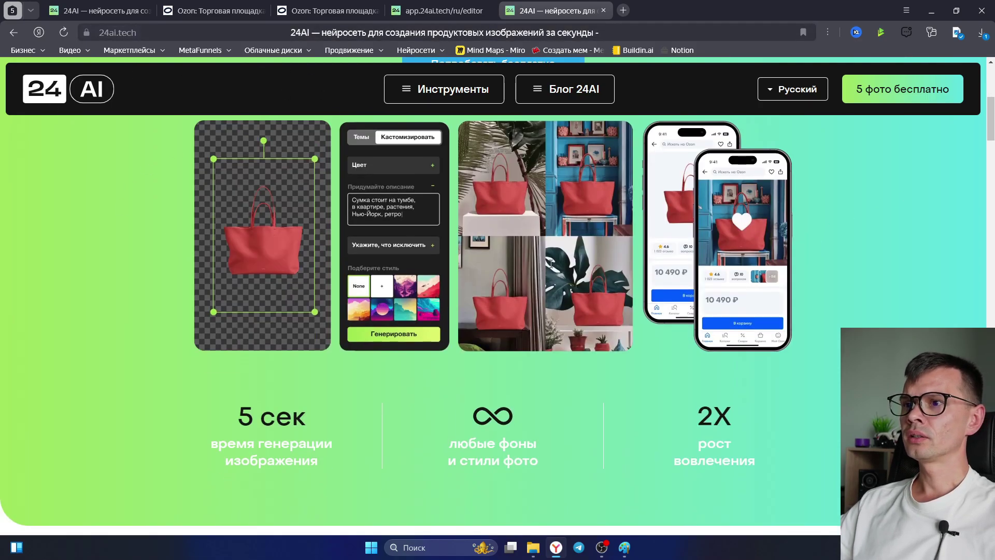
pyautogui.scroll(-20, 553, 266)
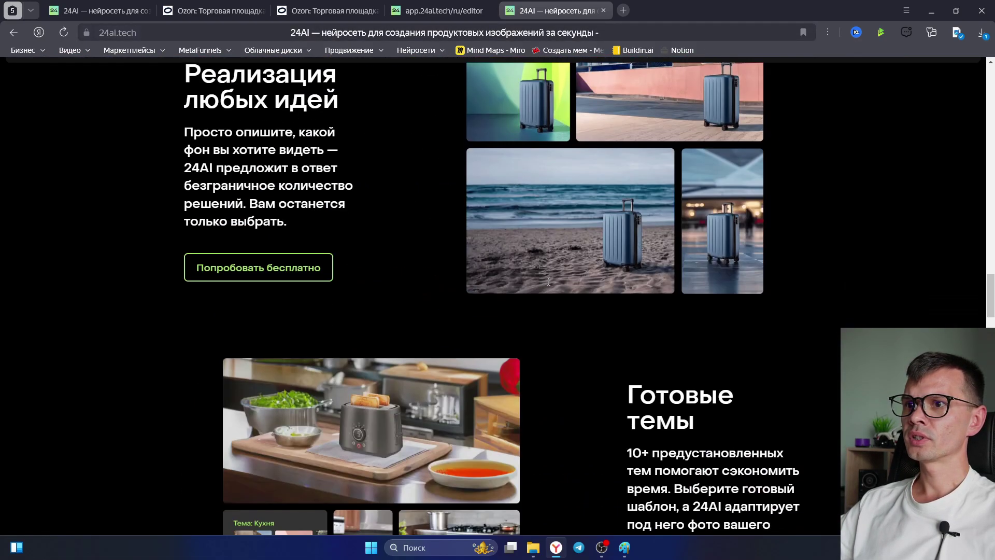
pyautogui.scroll(20, 544, 291)
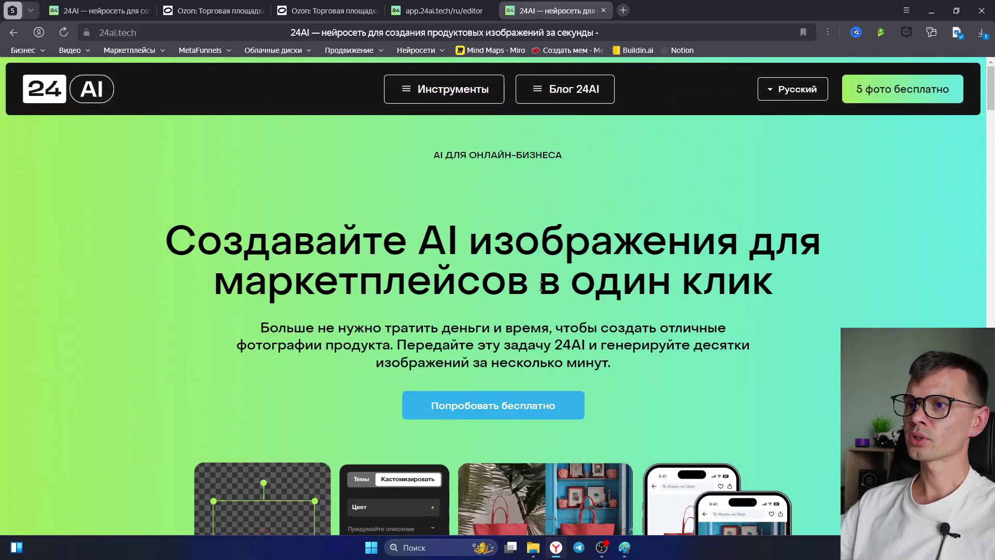
# Open the 24AI web app and review the monthly prices and features of its Basic, Extended and Pro plans.
pyautogui.click(930, 91)
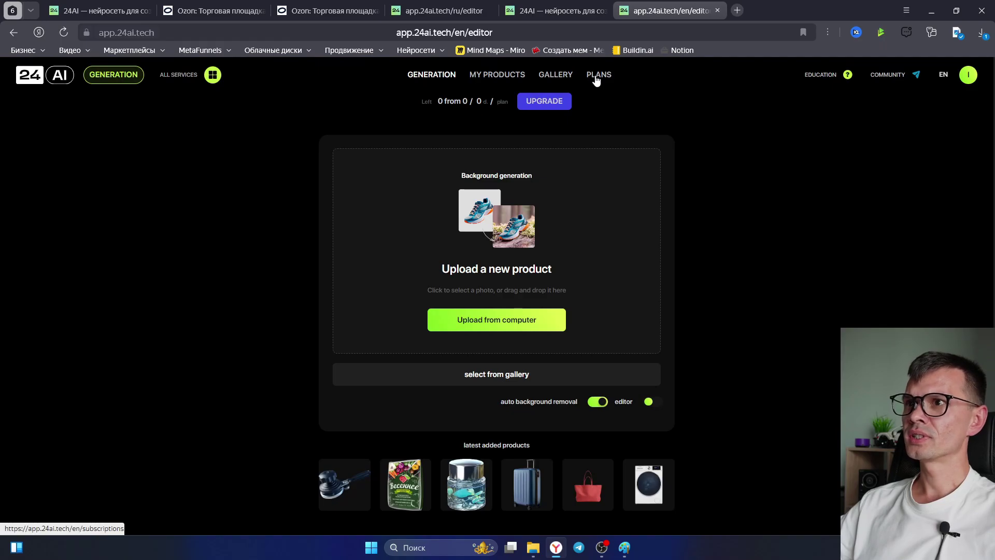
pyautogui.click(596, 79)
pyautogui.moveTo(286, 261); pyautogui.dragTo(352, 267)
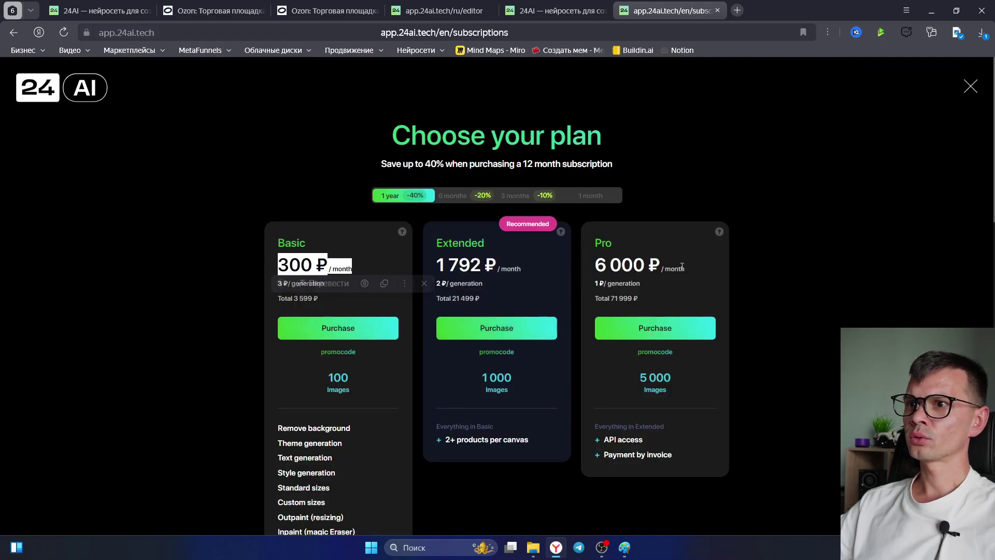
pyautogui.moveTo(596, 264); pyautogui.dragTo(698, 259)
pyautogui.click(692, 248)
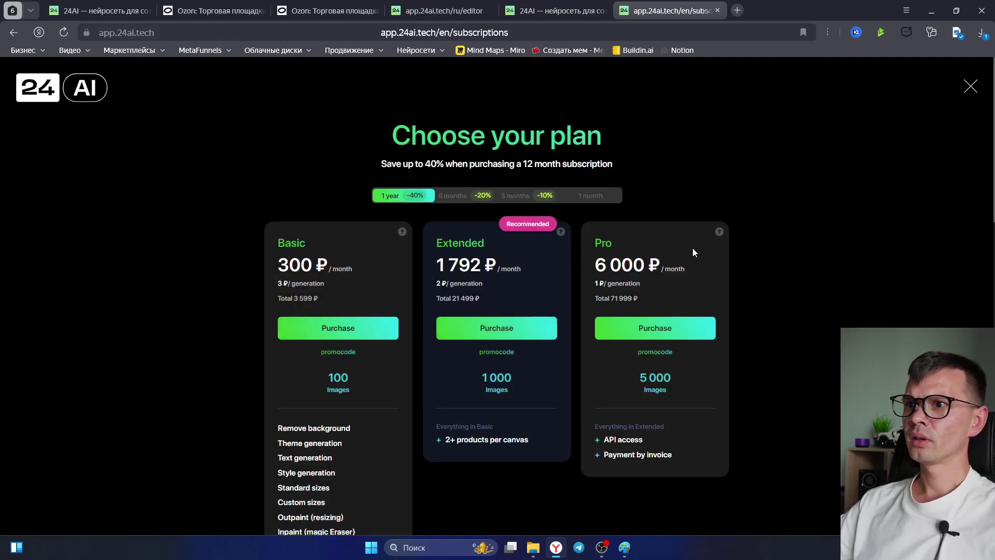
pyautogui.moveTo(436, 271); pyautogui.dragTo(521, 268)
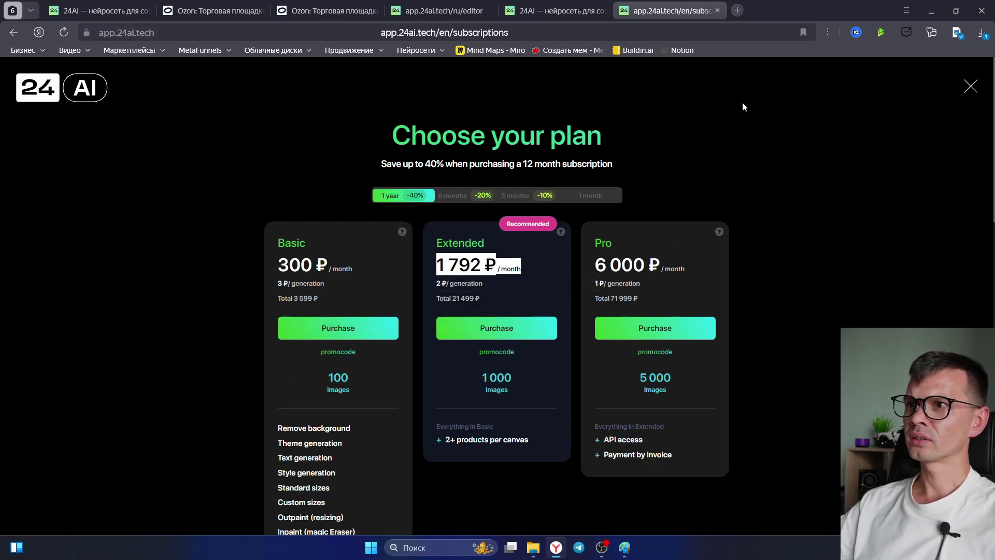
pyautogui.scroll(-10, 814, 197)
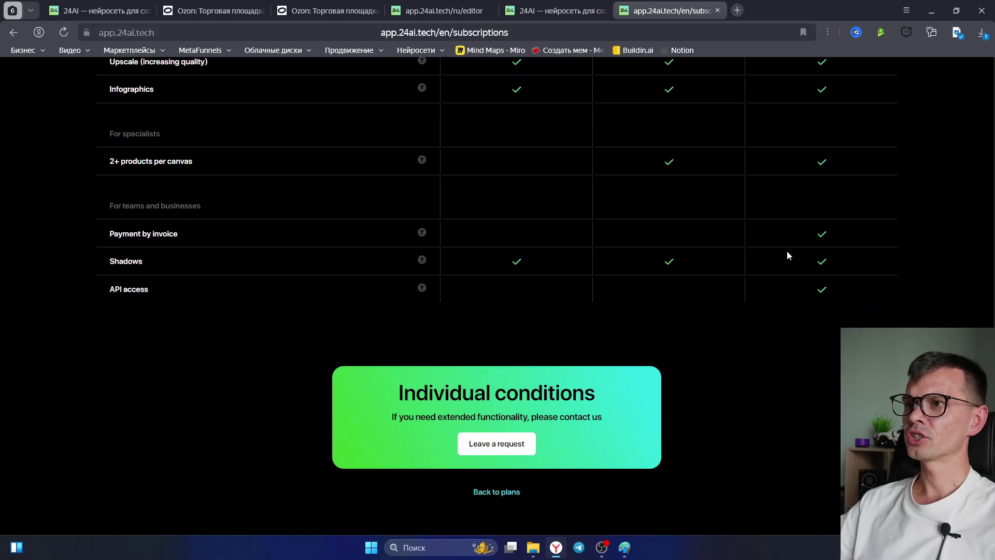
pyautogui.scroll(10, 787, 250)
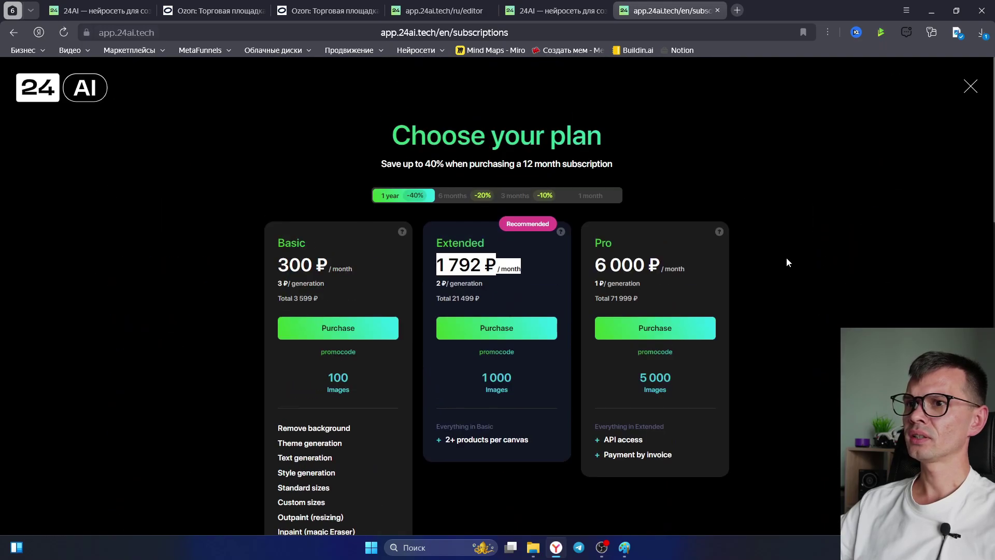
pyautogui.click(970, 87)
# Switch the 24AI editor's interface language to Russian (RU).
pyautogui.click(943, 74)
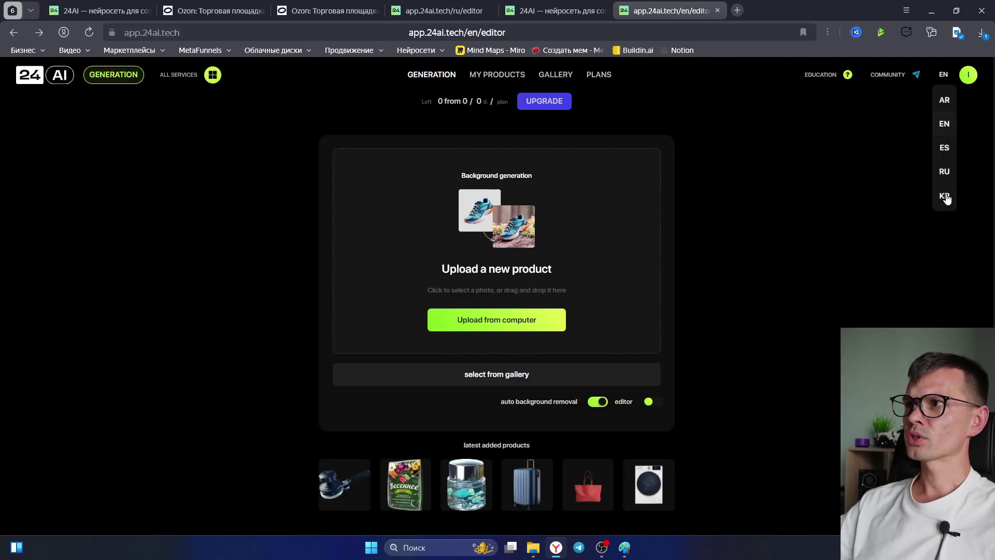
pyautogui.click(944, 172)
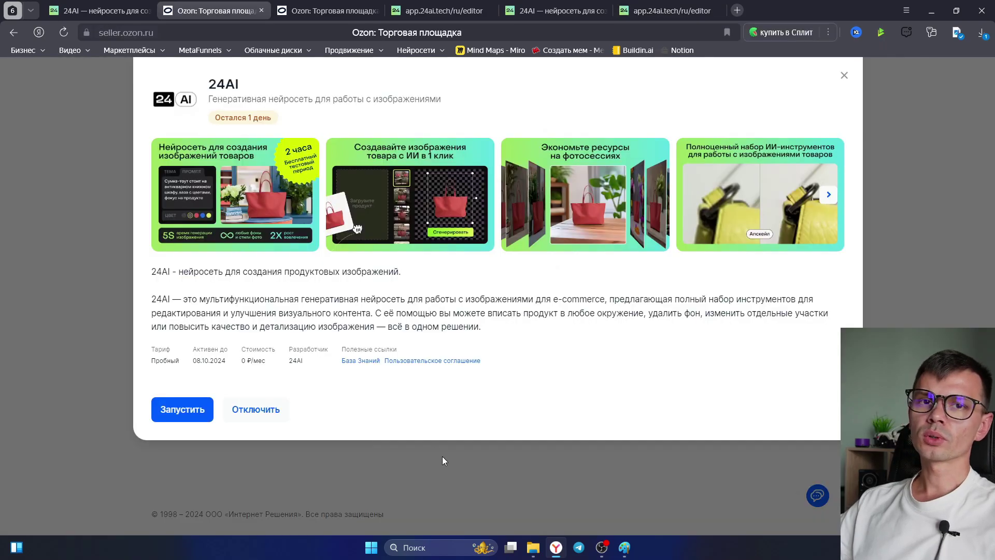
# Close the 24AI app details in Ozon Seller to return to the applications list.
pyautogui.click(444, 459)
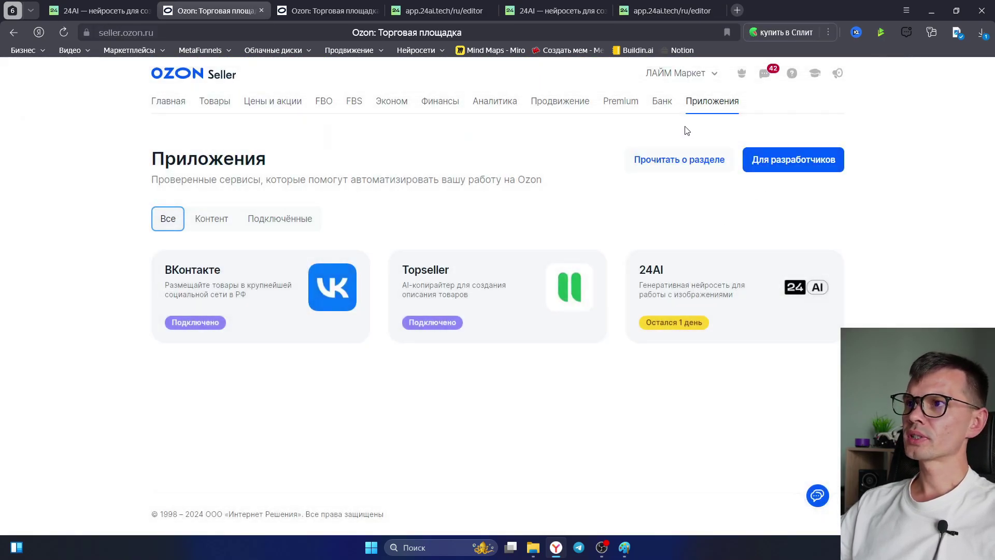
# Launch 24AI inside Ozon Seller and compare its generation page with the editor in the 24AI web app.
pyautogui.click(748, 291)
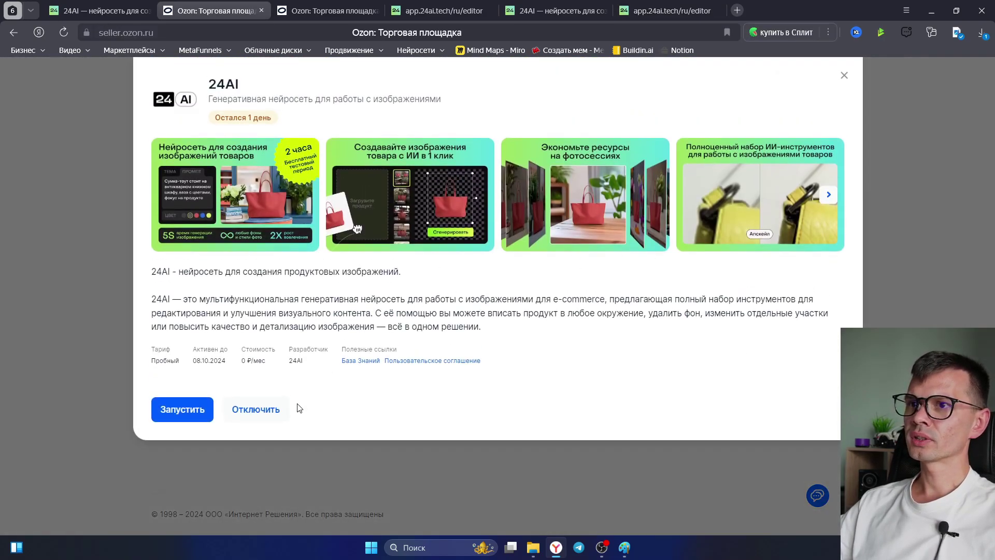
pyautogui.click(164, 417)
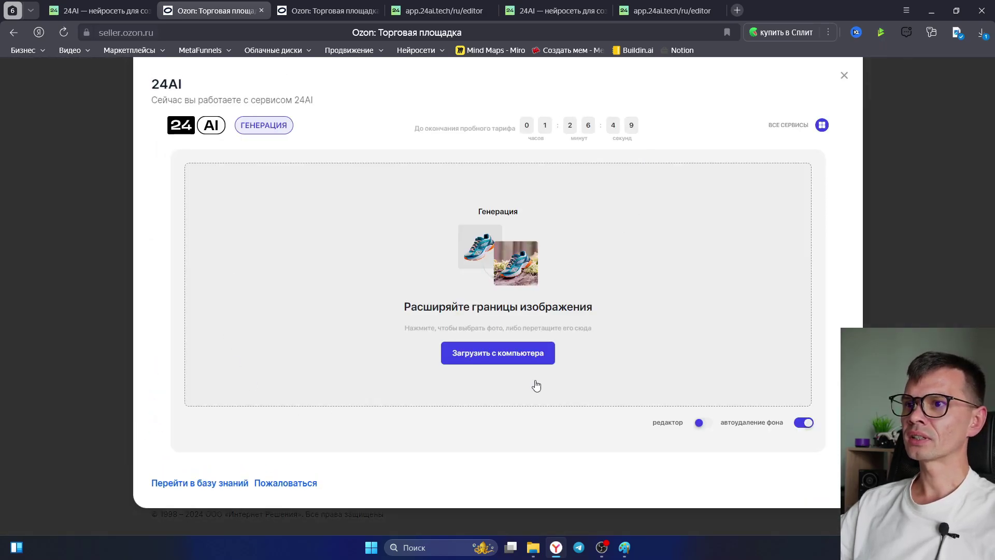
pyautogui.click(651, 7)
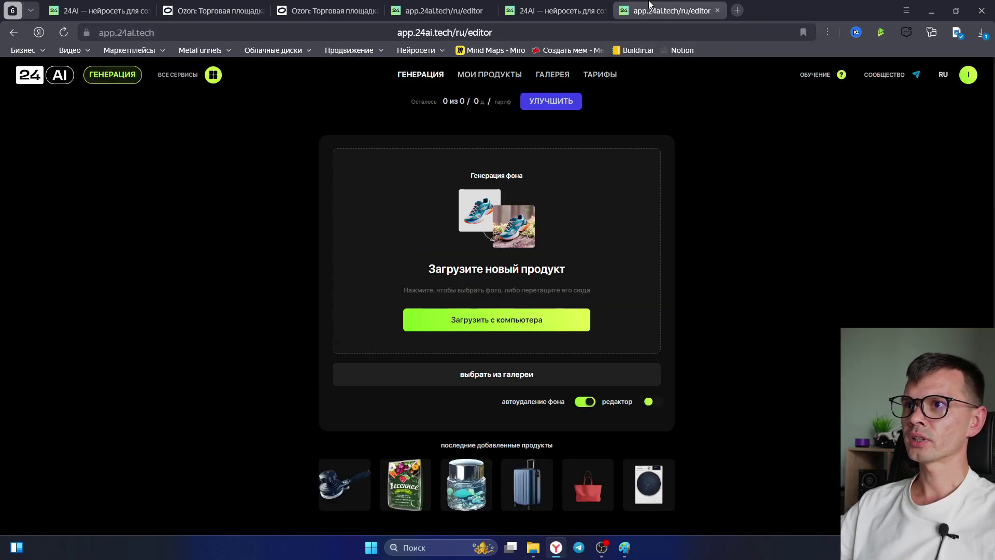
pyautogui.click(213, 10)
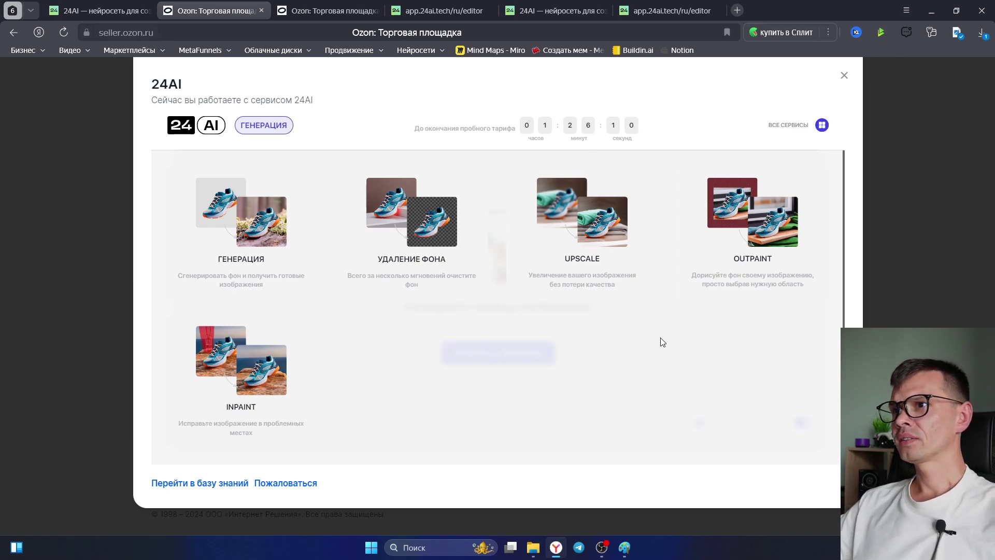
# Open the Upscale service and examine the source image 500.jpg from the Downloads folder up close.
pyautogui.click(597, 229)
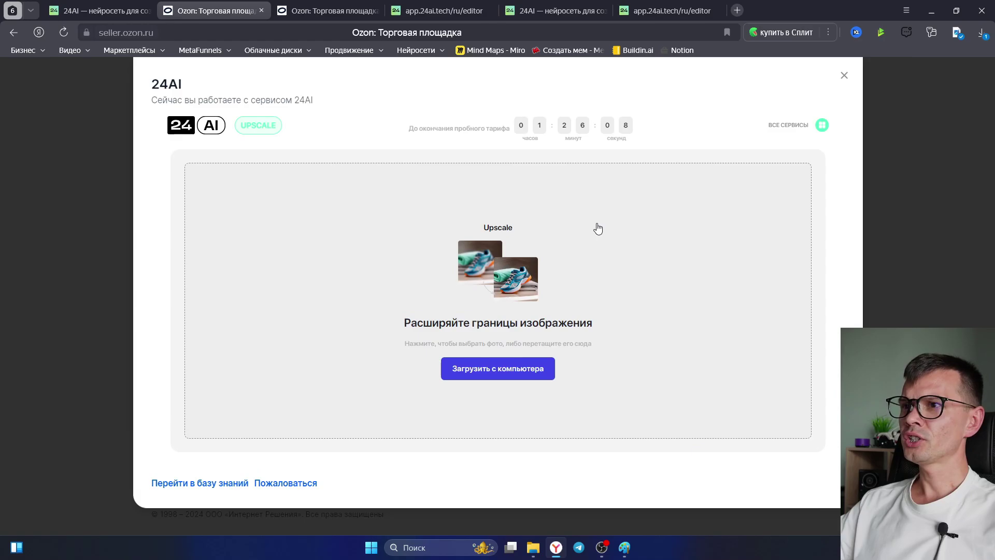
pyautogui.click(500, 369)
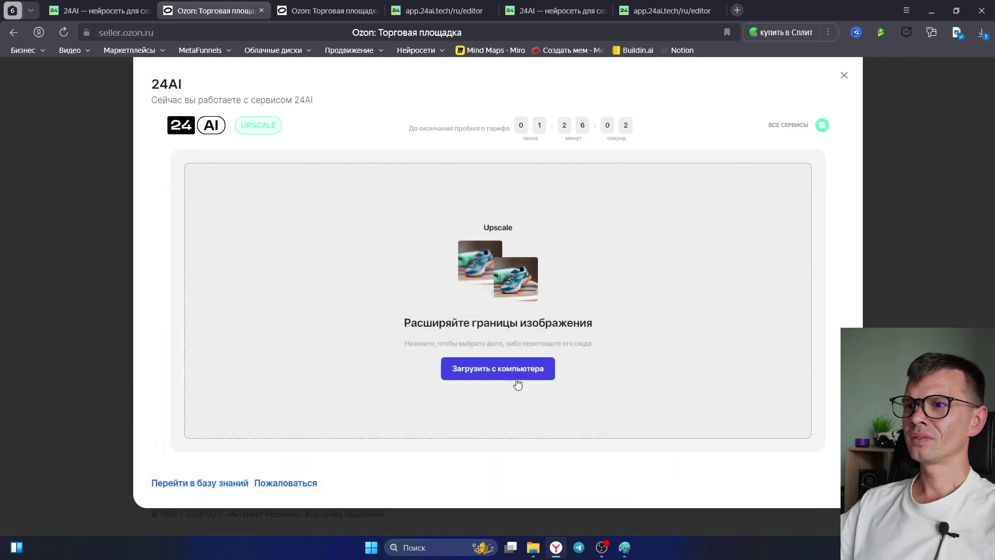
pyautogui.click(537, 547)
pyautogui.doubleClick(567, 301)
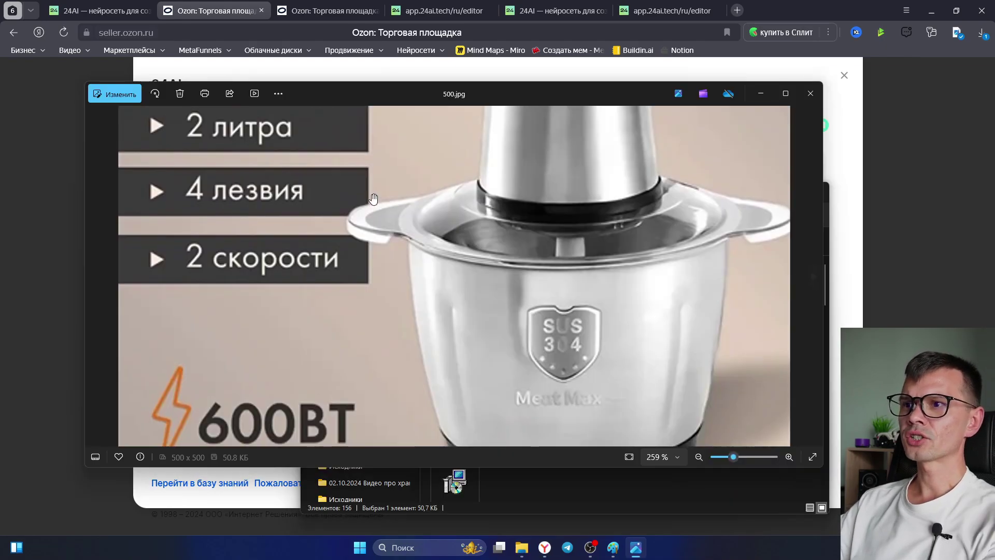
pyautogui.scroll(6, 583, 312)
pyautogui.scroll(-6, 583, 312)
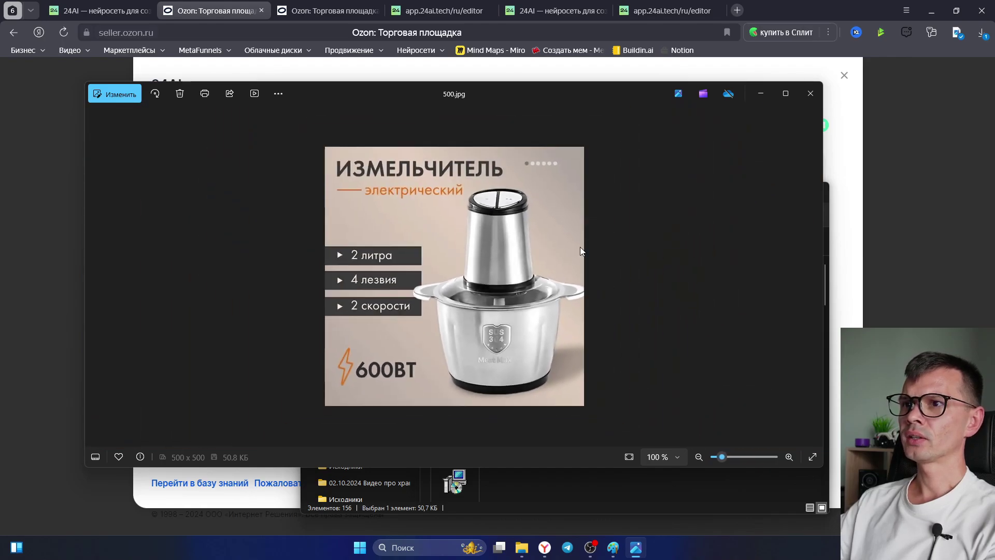
pyautogui.click(810, 93)
pyautogui.click(712, 145)
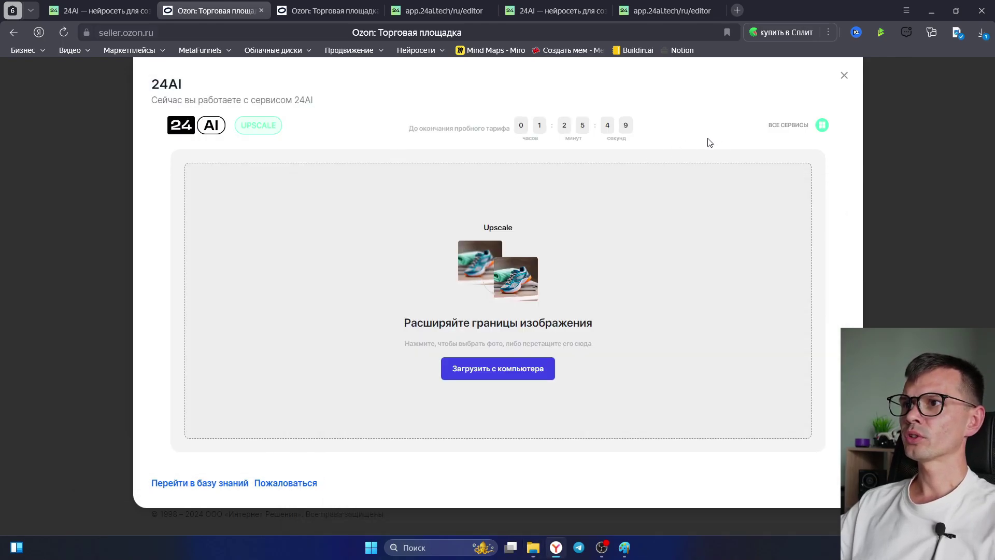
# Upload the image 500 from Downloads and upscale it ×4.1 to 2048 × 2048 px.
pyautogui.click(495, 367)
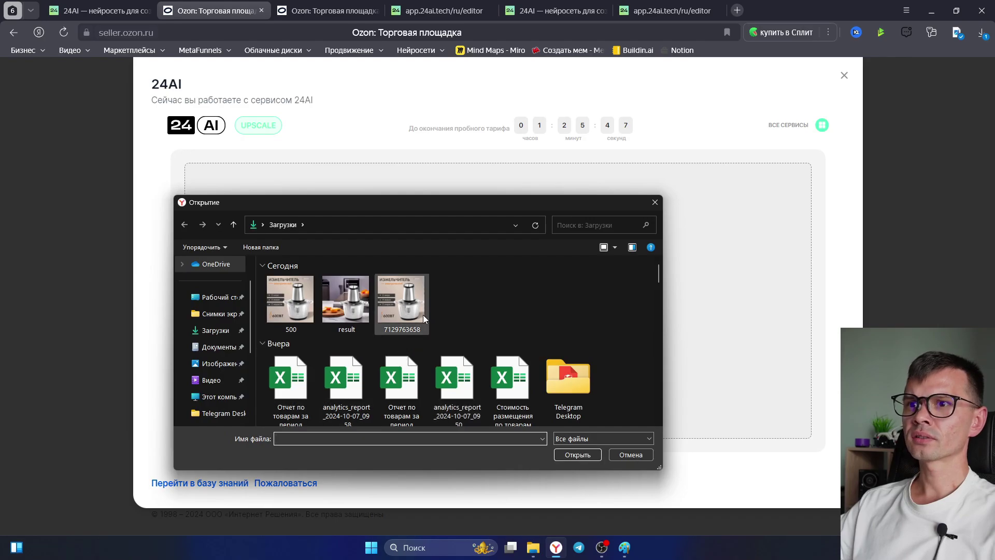
pyautogui.doubleClick(281, 309)
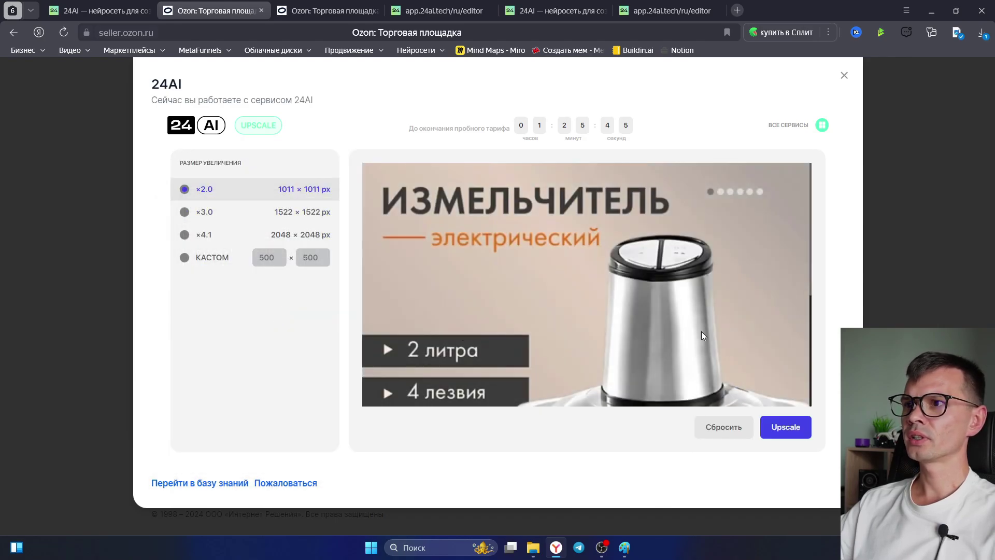
pyautogui.scroll(-3, 558, 250)
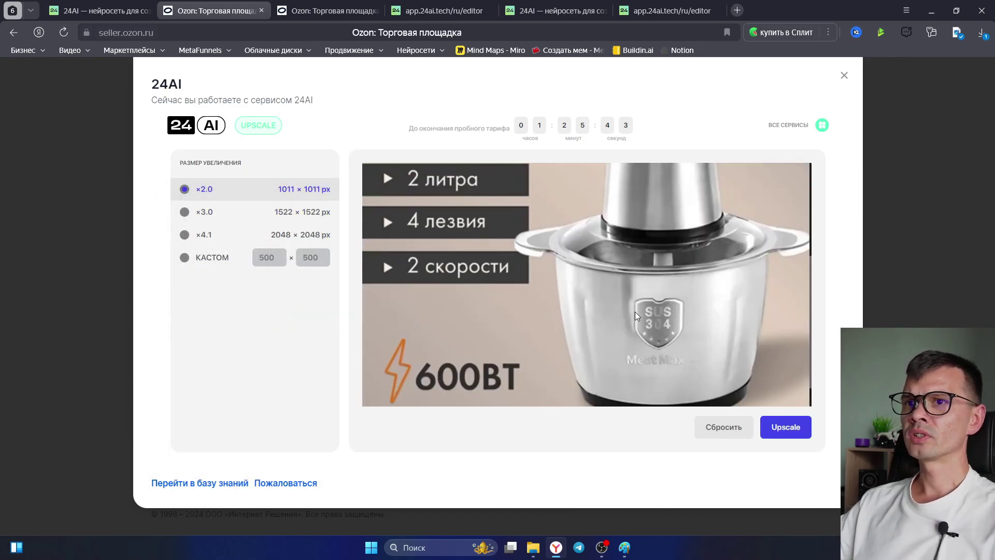
pyautogui.click(188, 237)
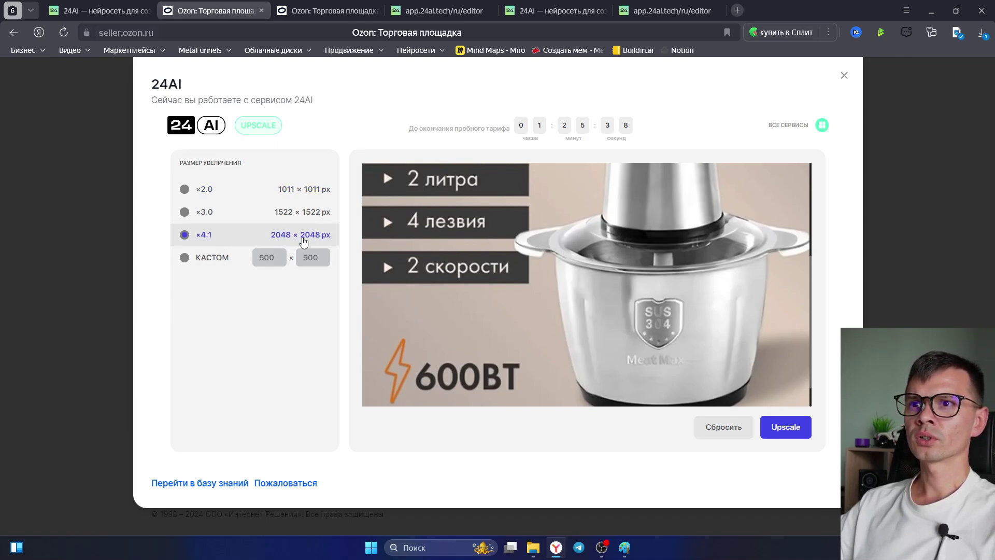
pyautogui.click(783, 436)
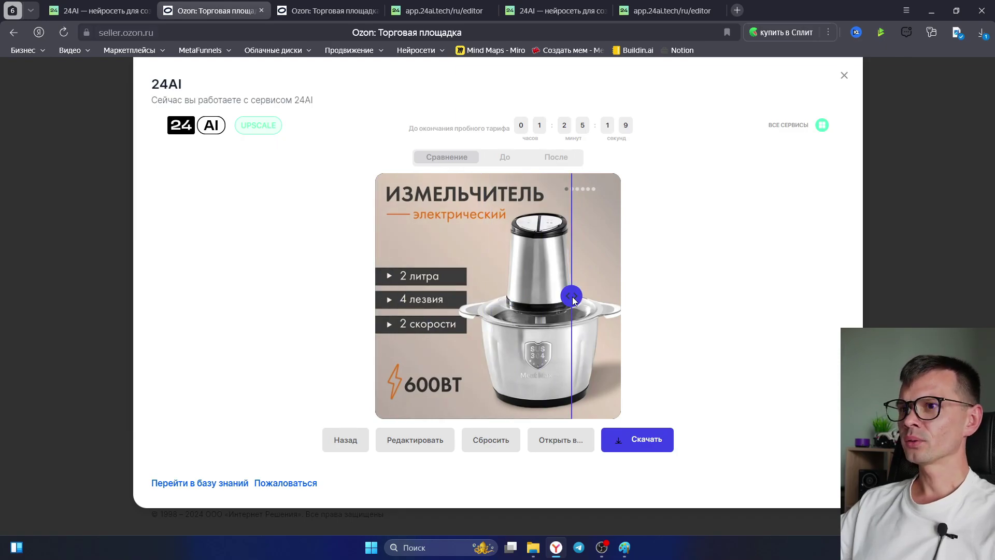
# Download the upscaled chopper image and open the new result.jpeg from the Downloads folder.
pyautogui.click(633, 447)
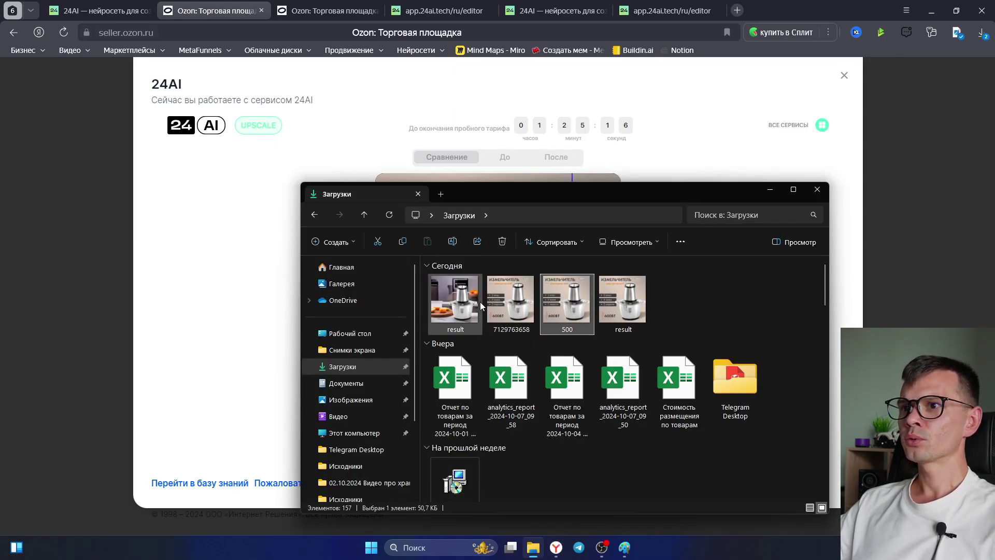
pyautogui.doubleClick(460, 298)
pyautogui.click(836, 120)
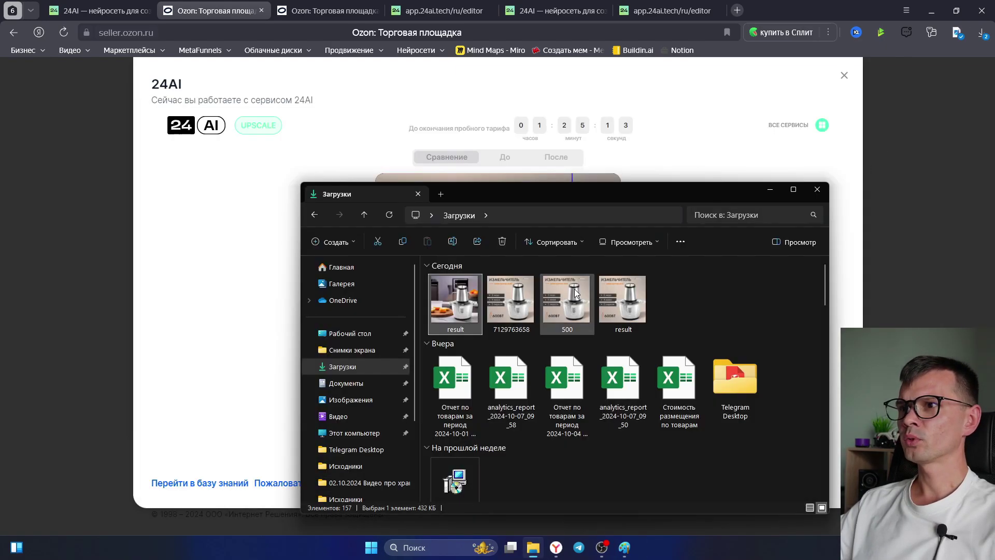
pyautogui.doubleClick(614, 301)
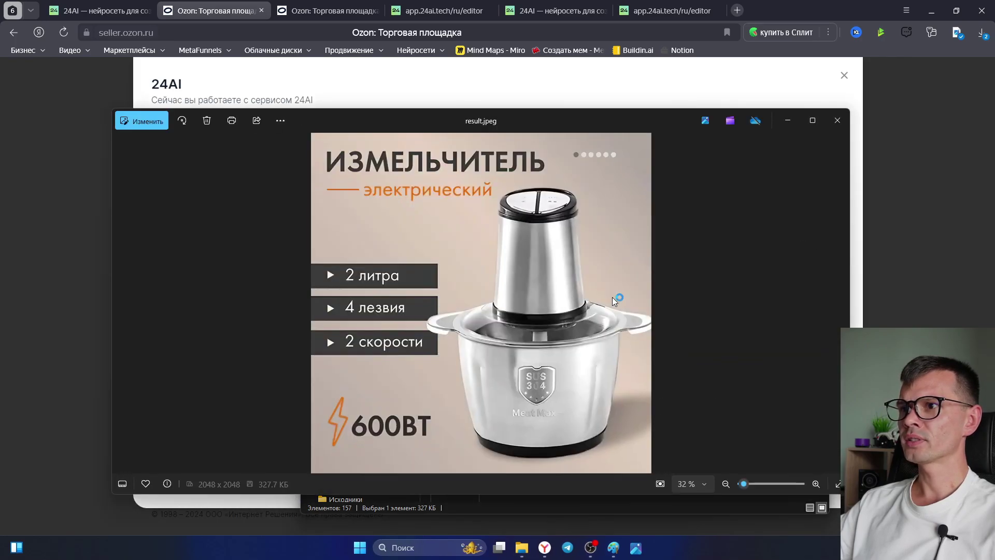
# Examine the upscaled chopper image up close, checking the SUS 304 badge, the Meat Max lettering, the lid and the captions.
pyautogui.scroll(5, 567, 306)
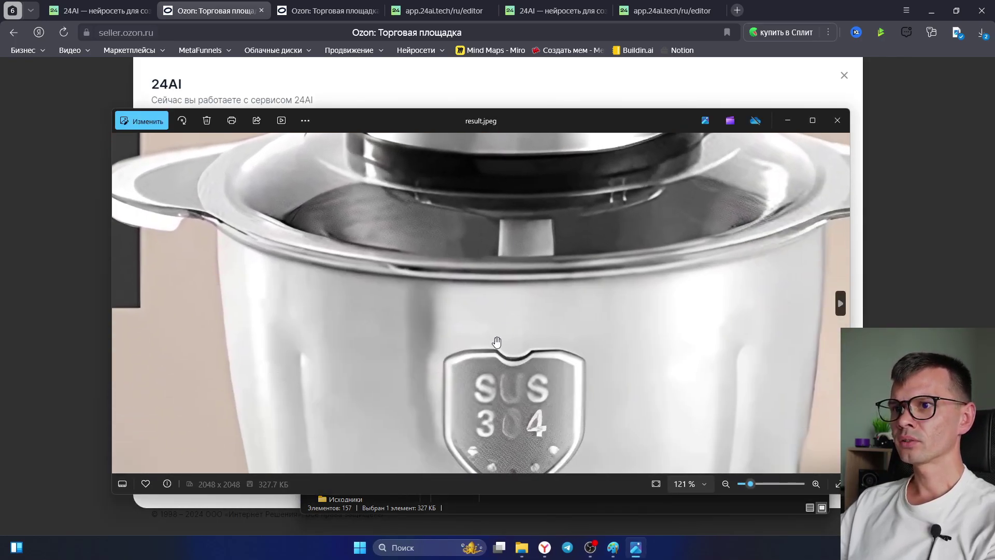
pyautogui.moveTo(496, 342); pyautogui.dragTo(472, 233)
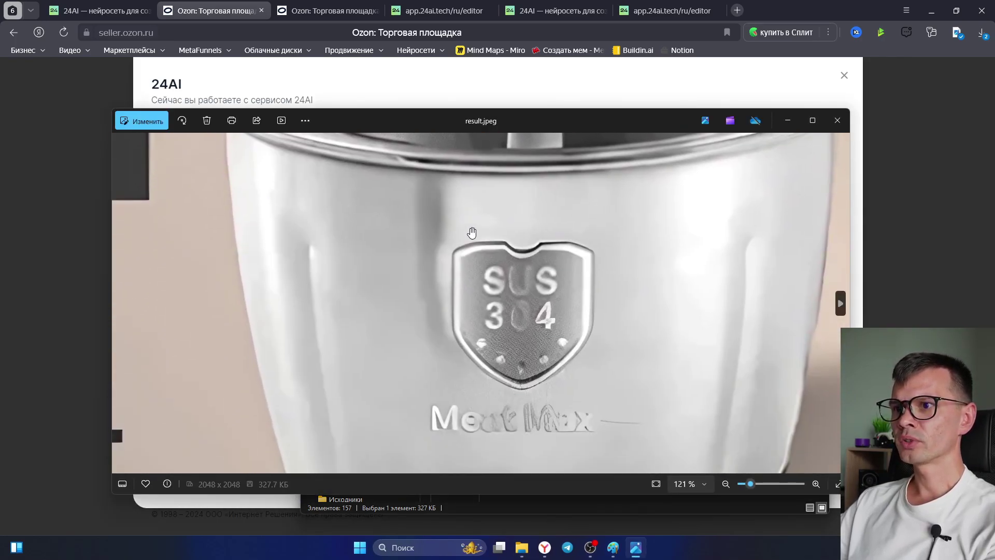
pyautogui.moveTo(547, 356); pyautogui.dragTo(572, 338)
pyautogui.moveTo(493, 377); pyautogui.dragTo(482, 284)
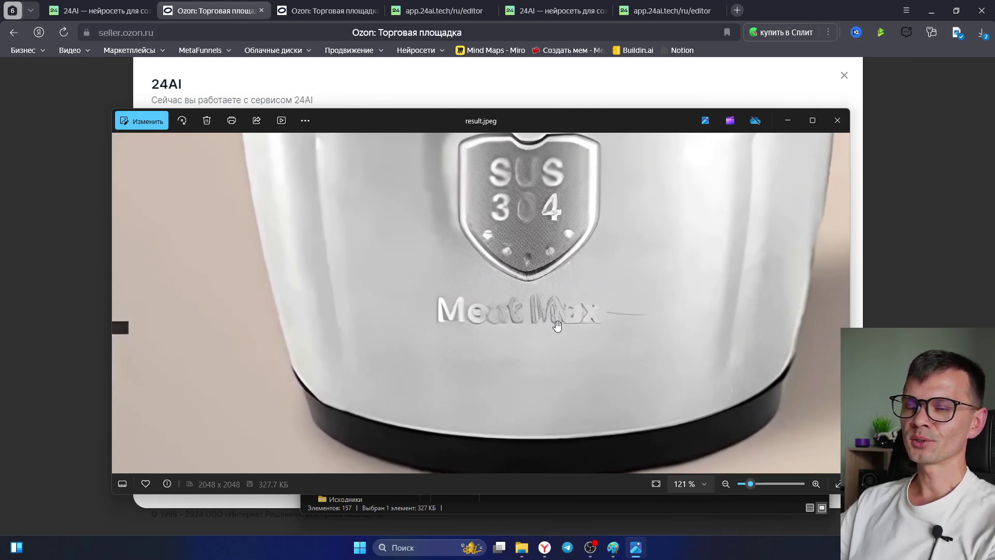
pyautogui.moveTo(548, 311); pyautogui.dragTo(553, 362)
pyautogui.moveTo(552, 228); pyautogui.dragTo(556, 295)
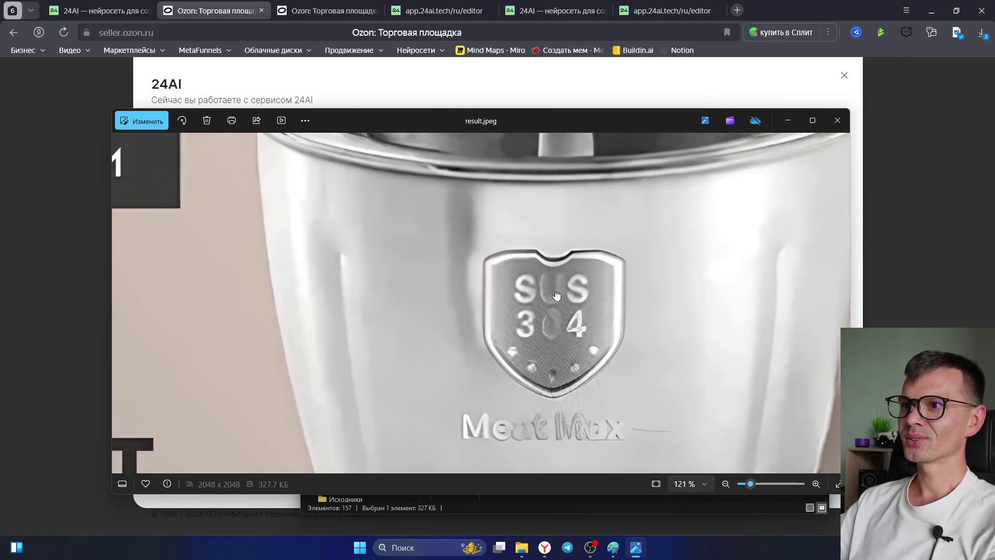
pyautogui.scroll(-4, 559, 337)
pyautogui.moveTo(363, 355)
pyautogui.mouseDown()
pyautogui.moveTo(360, 181)
pyautogui.moveTo(360, 369)
pyautogui.mouseUp()
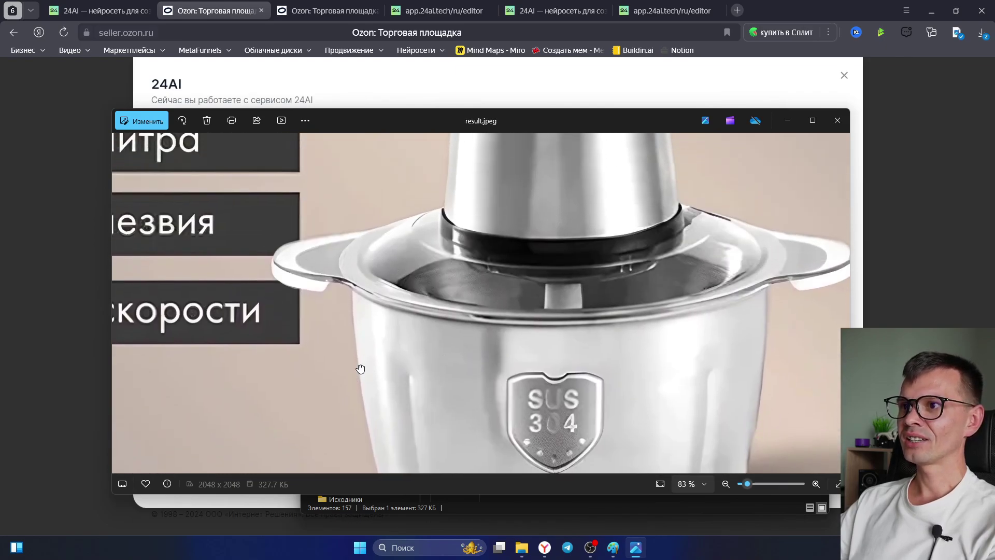
pyautogui.moveTo(473, 176); pyautogui.dragTo(473, 317)
pyautogui.moveTo(524, 212); pyautogui.dragTo(524, 331)
pyautogui.scroll(-3, 524, 331)
pyautogui.moveTo(560, 430); pyautogui.dragTo(559, 176)
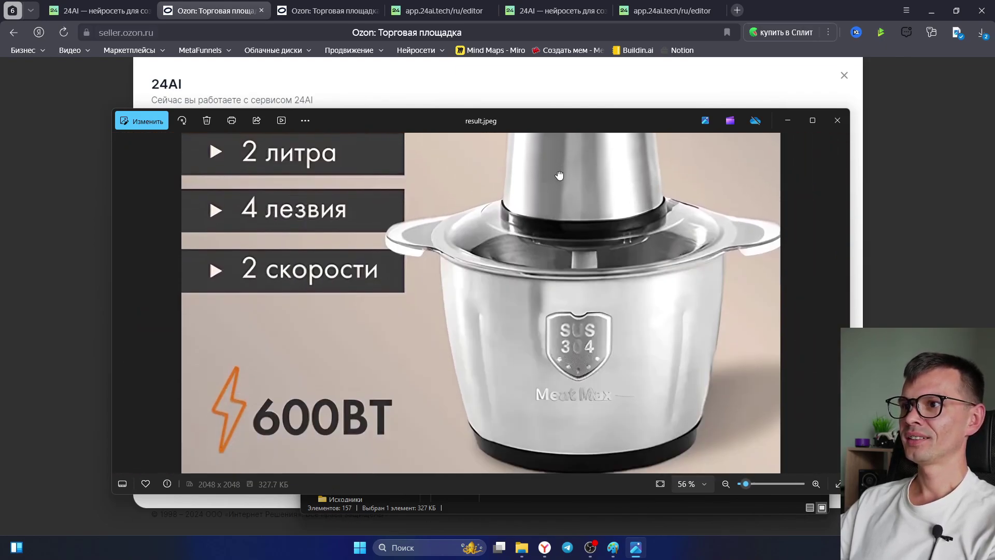
pyautogui.scroll(-3, 560, 176)
pyautogui.scroll(5, 538, 326)
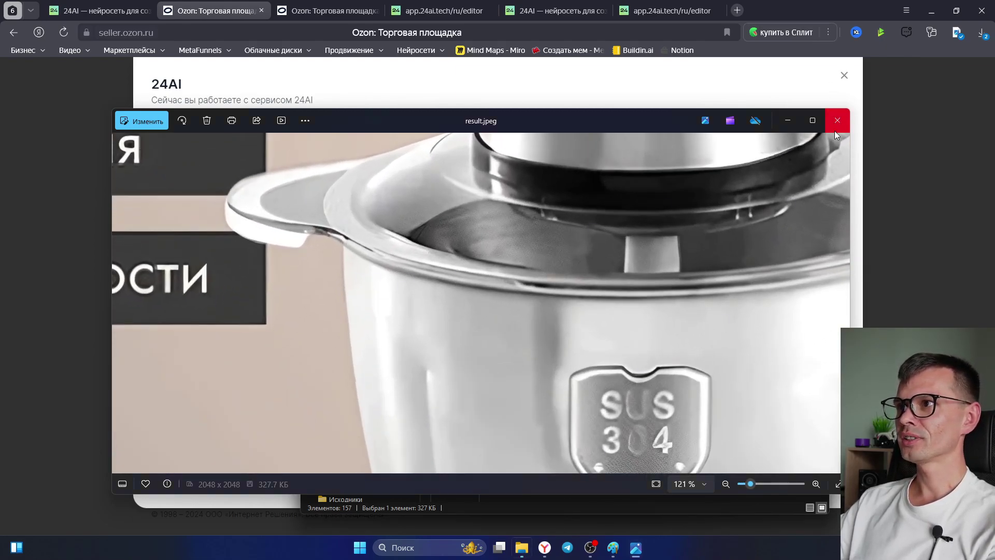
# View the same lettering and badge in the original 500.jpg for comparison and close the image viewer.
pyautogui.press('Right')
pyautogui.moveTo(480, 278); pyautogui.dragTo(558, 326)
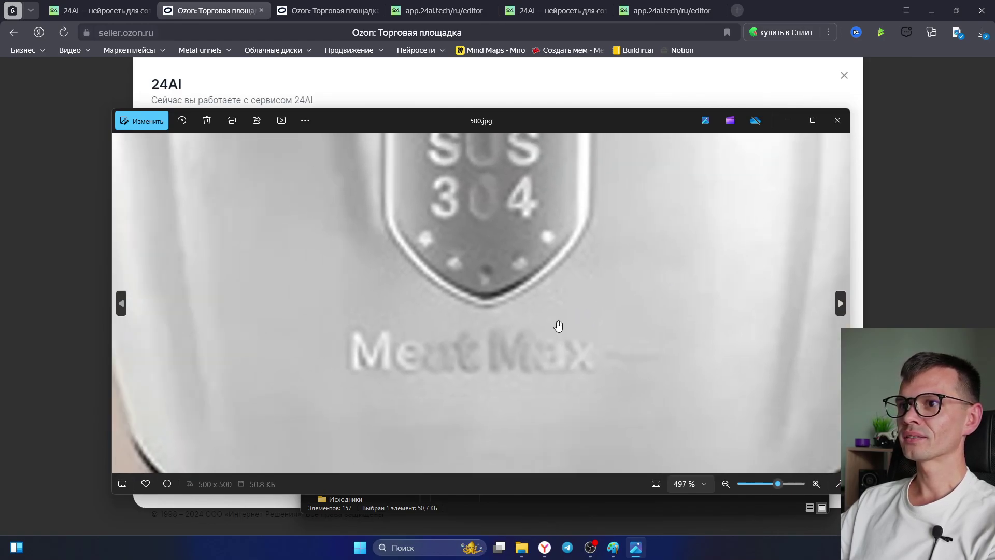
pyautogui.scroll(-3, 558, 326)
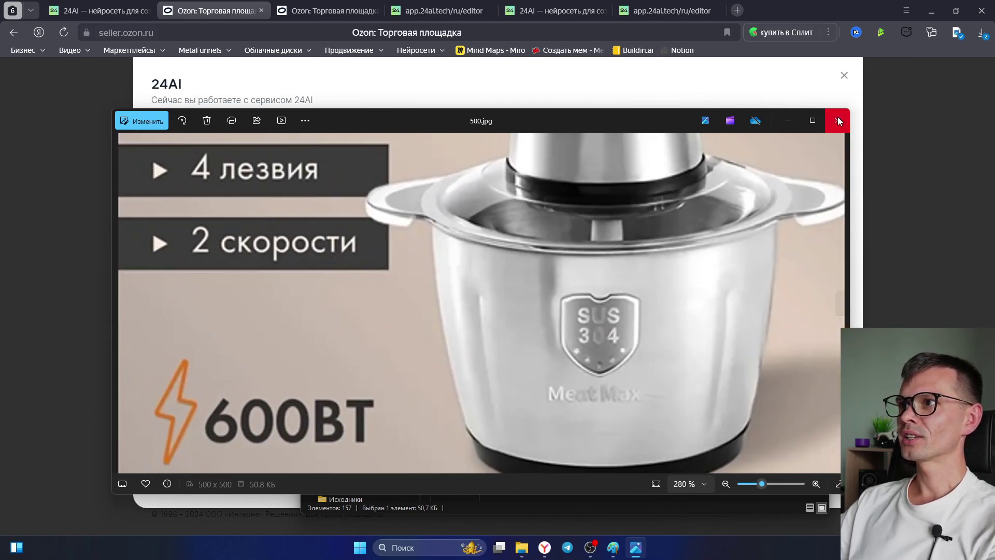
pyautogui.click(838, 120)
pyautogui.click(516, 300)
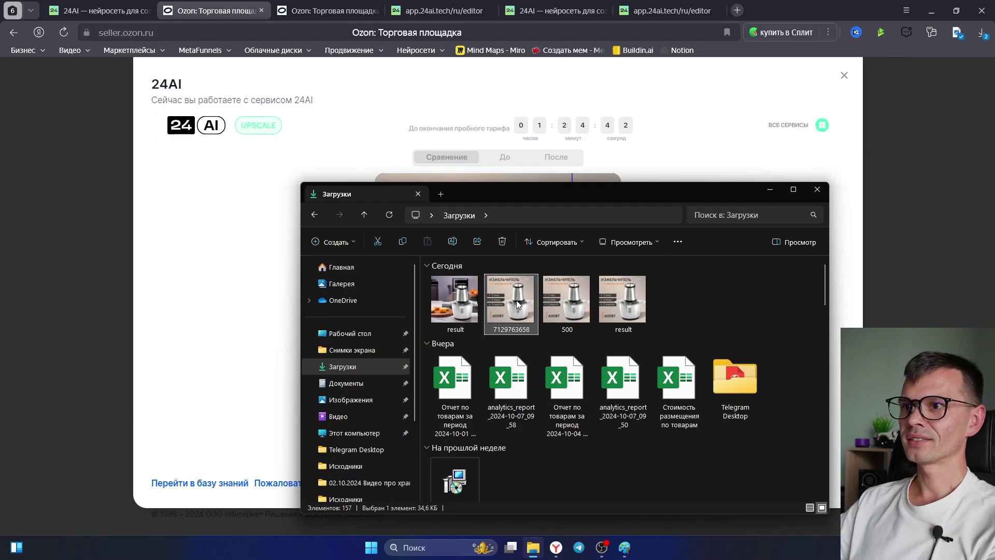
pyautogui.doubleClick(517, 300)
pyautogui.scroll(-4, 612, 296)
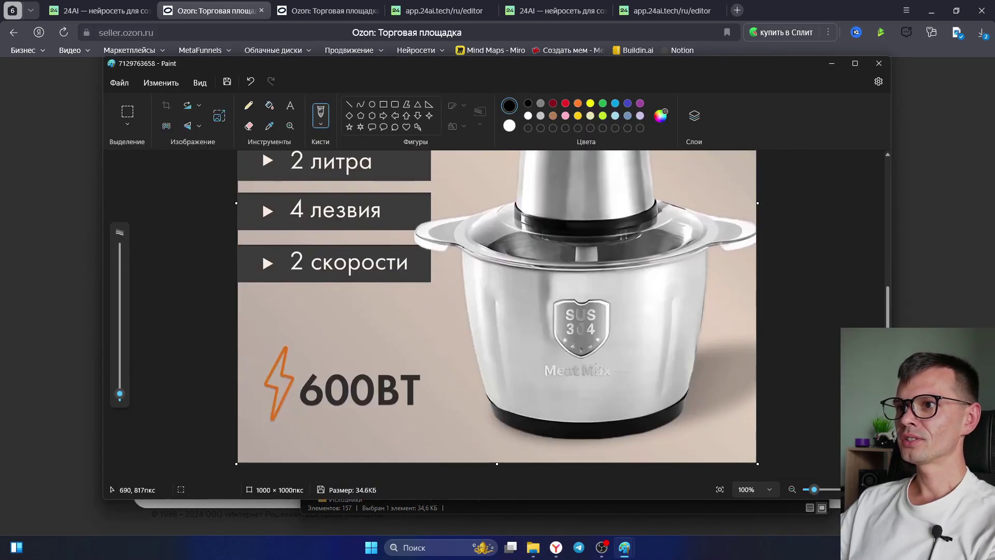
pyautogui.scroll(5, 564, 363)
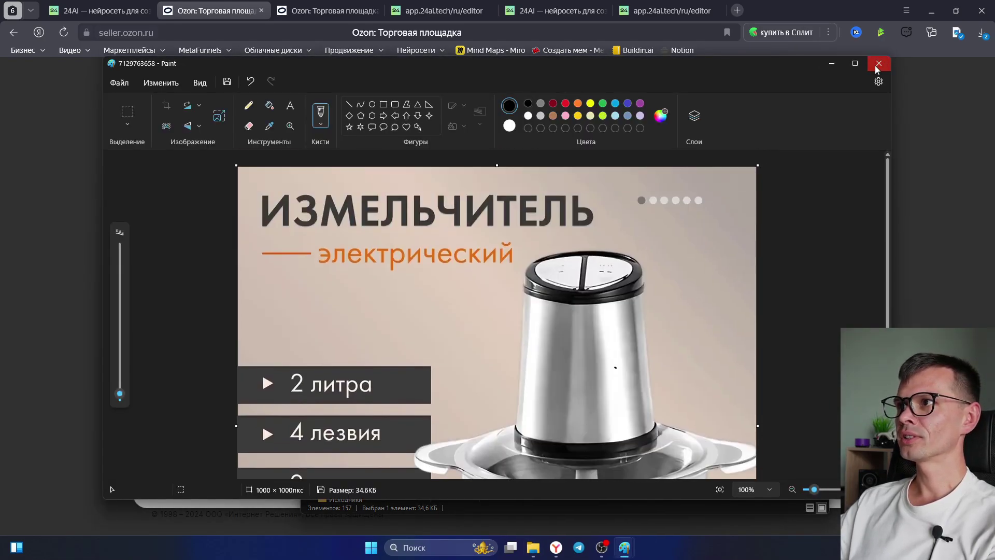
pyautogui.click(879, 63)
pyautogui.click(501, 332)
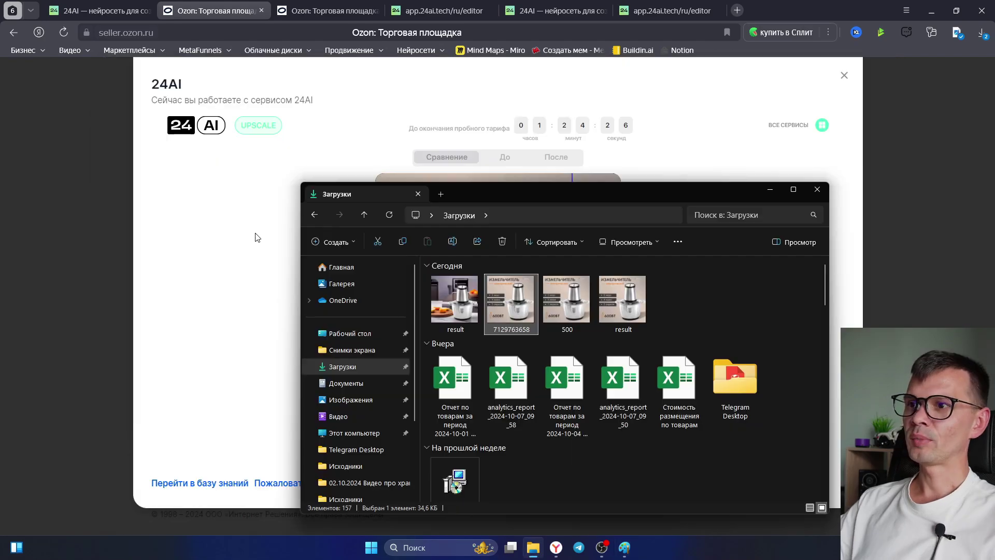
pyautogui.click(231, 270)
pyautogui.moveTo(573, 296); pyautogui.dragTo(388, 306)
pyautogui.click(822, 125)
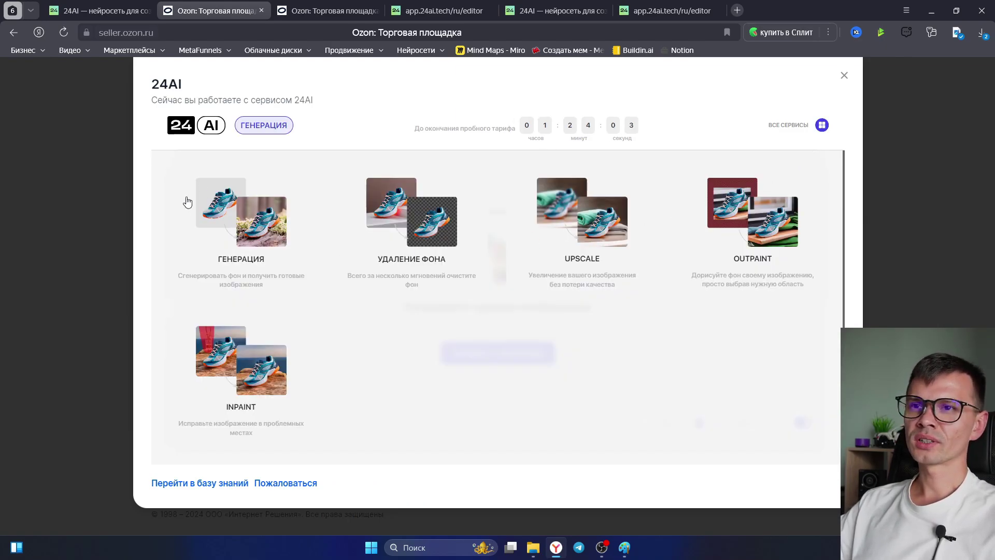
pyautogui.click(261, 235)
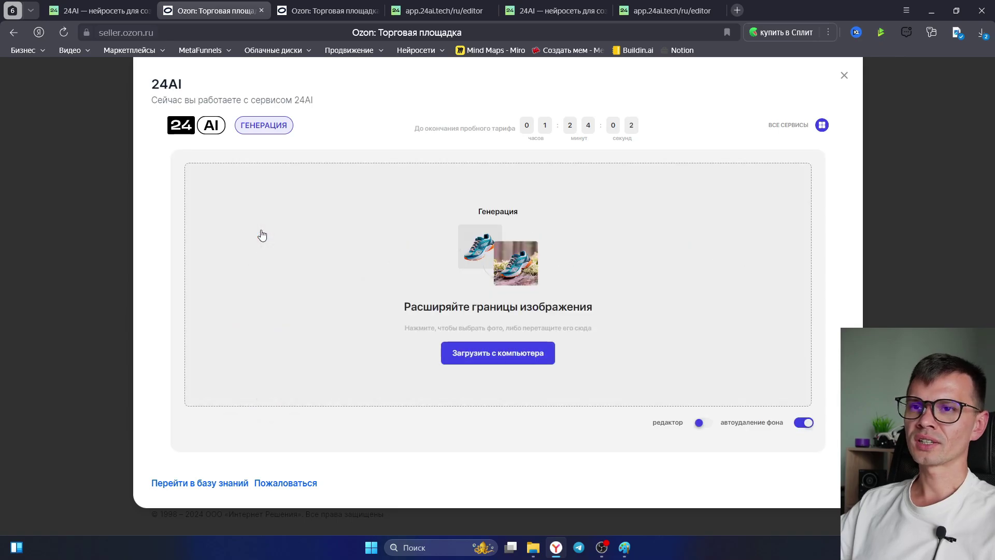
pyautogui.click(524, 357)
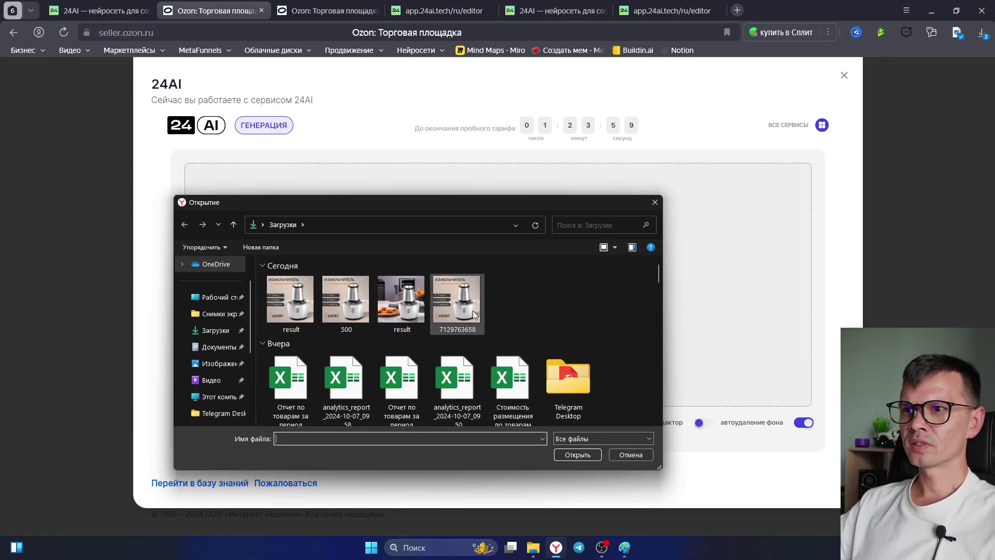
pyautogui.doubleClick(459, 304)
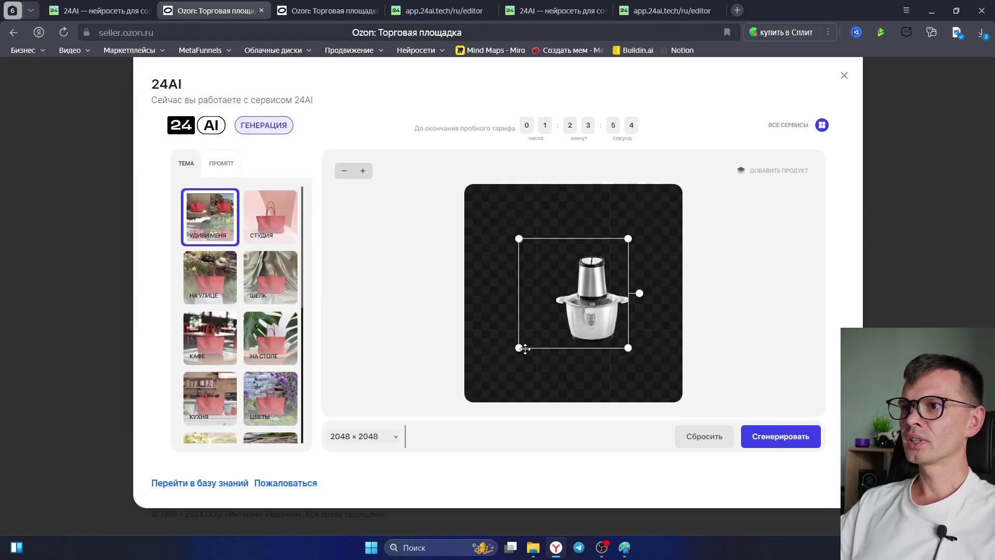
# Enlarge the cut-out chopper to nearly fill the canvas height and place it against the canvas's right edge.
pyautogui.moveTo(518, 347); pyautogui.dragTo(407, 424)
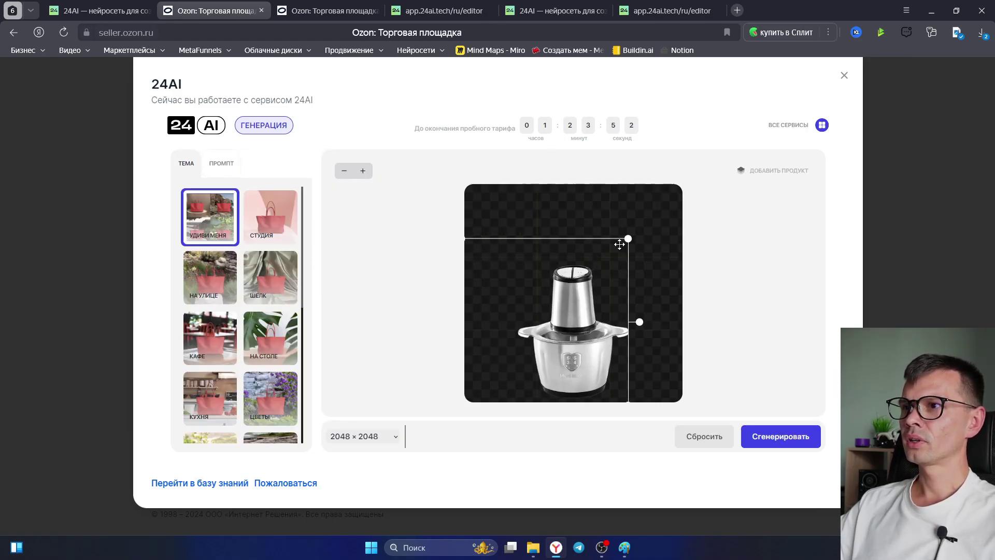
pyautogui.moveTo(625, 239); pyautogui.dragTo(690, 195)
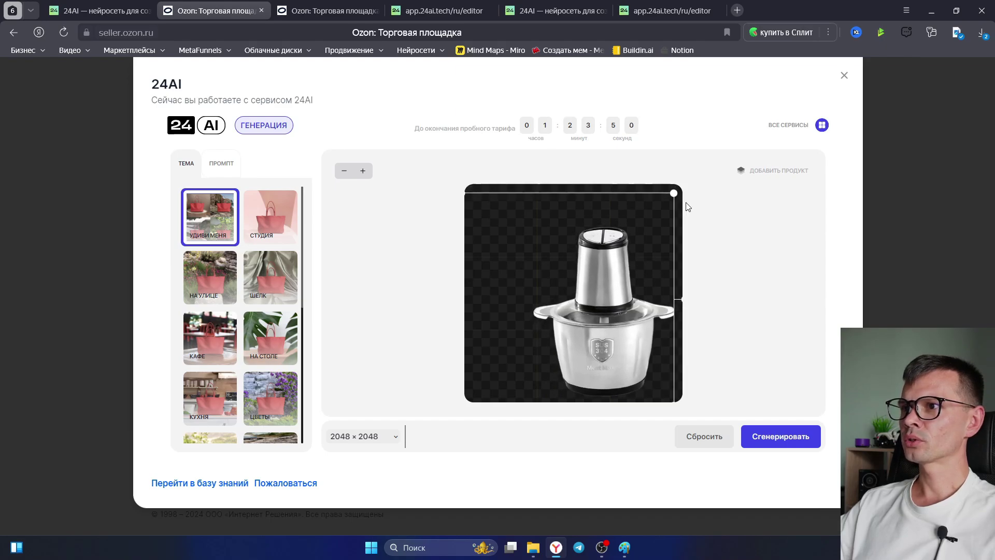
pyautogui.moveTo(613, 329); pyautogui.dragTo(607, 322)
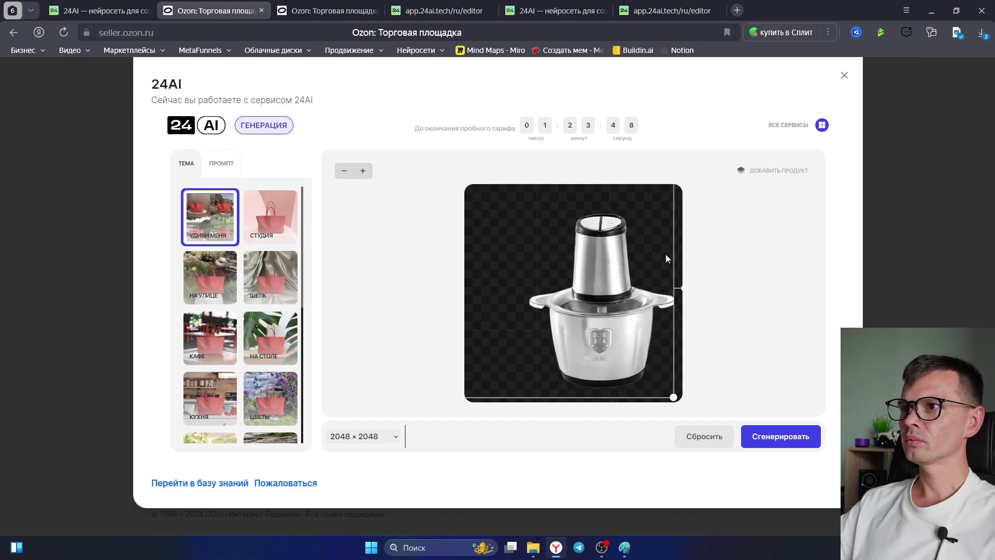
pyautogui.moveTo(672, 396)
pyautogui.mouseDown()
pyautogui.moveTo(628, 344)
pyautogui.moveTo(708, 197)
pyautogui.moveTo(667, 390)
pyautogui.mouseUp()
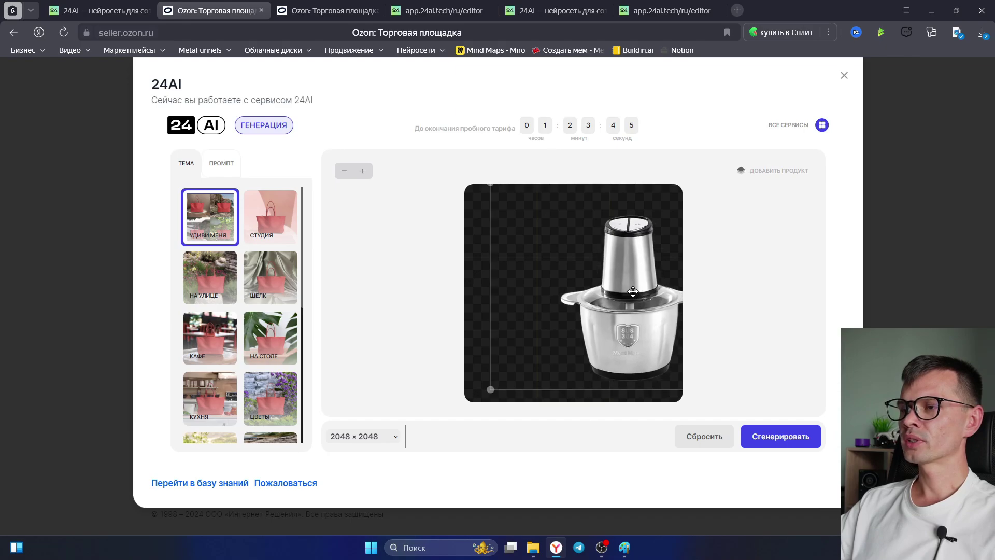
pyautogui.moveTo(606, 294)
pyautogui.mouseDown()
pyautogui.moveTo(586, 290)
pyautogui.moveTo(622, 300)
pyautogui.mouseUp()
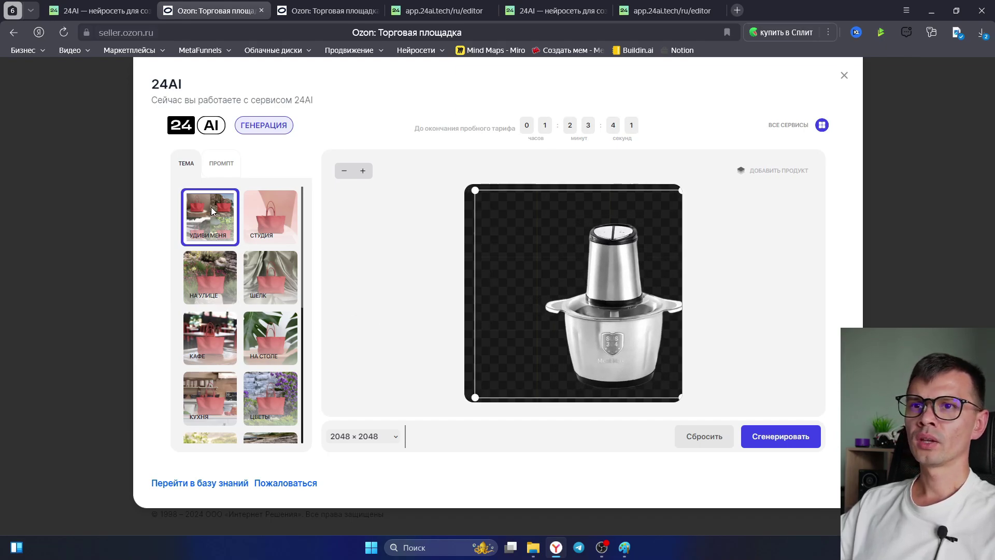
# Look through the background themes and the prompt option, choose the КУХНЯ theme and generate the 2048 × 2048 image.
pyautogui.scroll(-5, 213, 290)
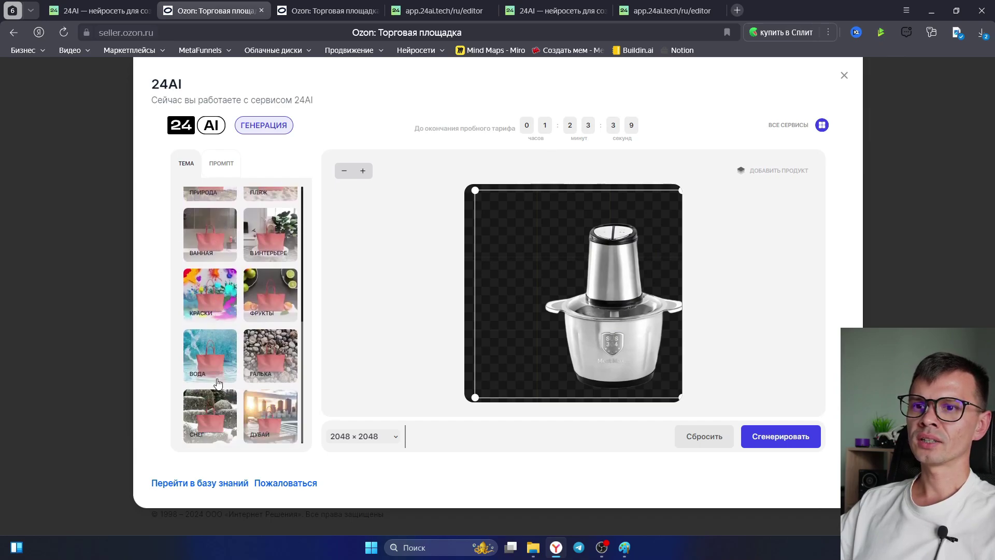
pyautogui.scroll(2, 280, 332)
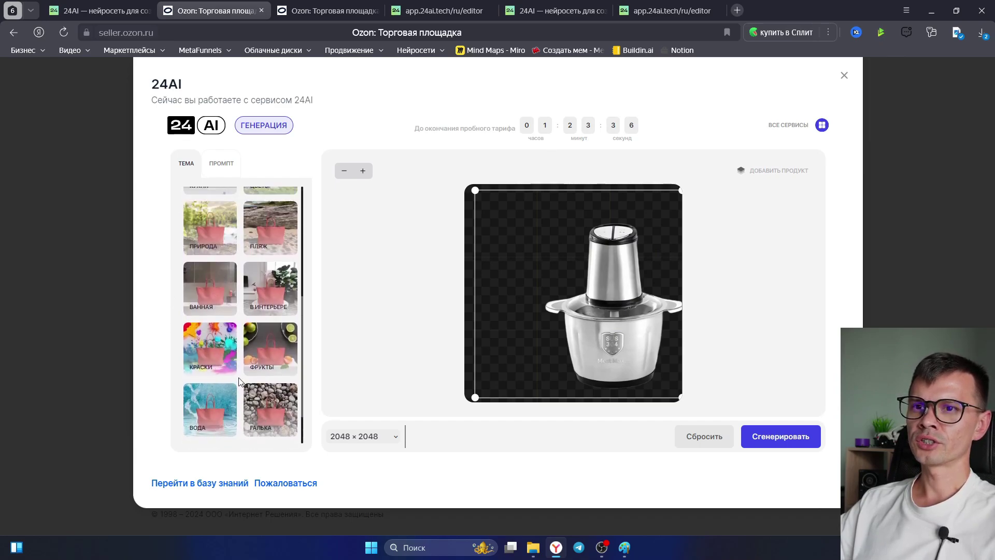
pyautogui.scroll(-3, 290, 337)
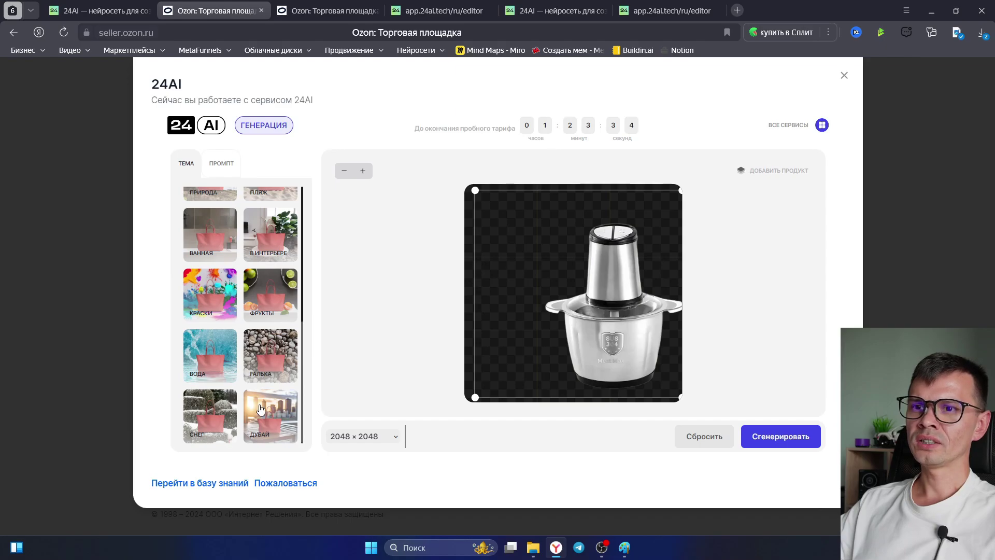
pyautogui.scroll(5, 261, 342)
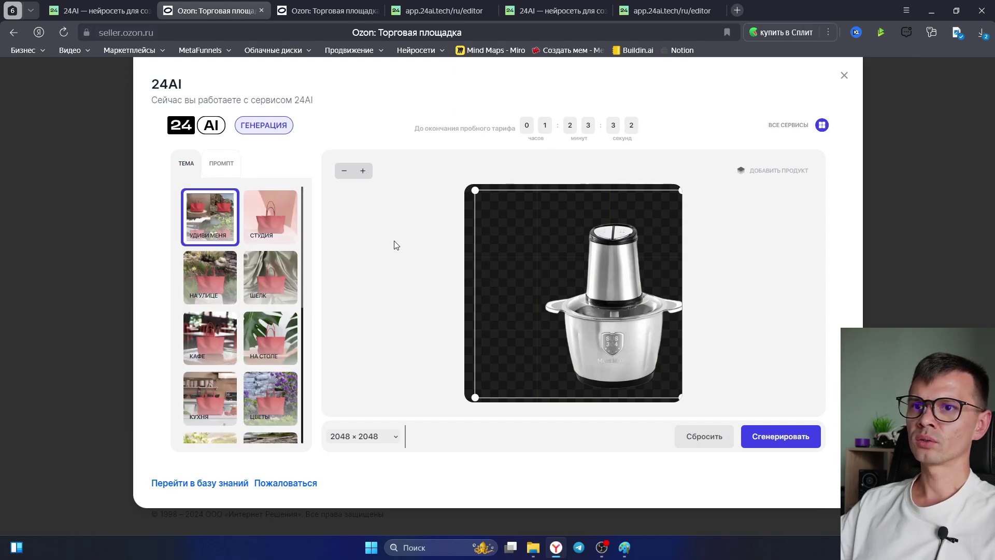
pyautogui.click(221, 163)
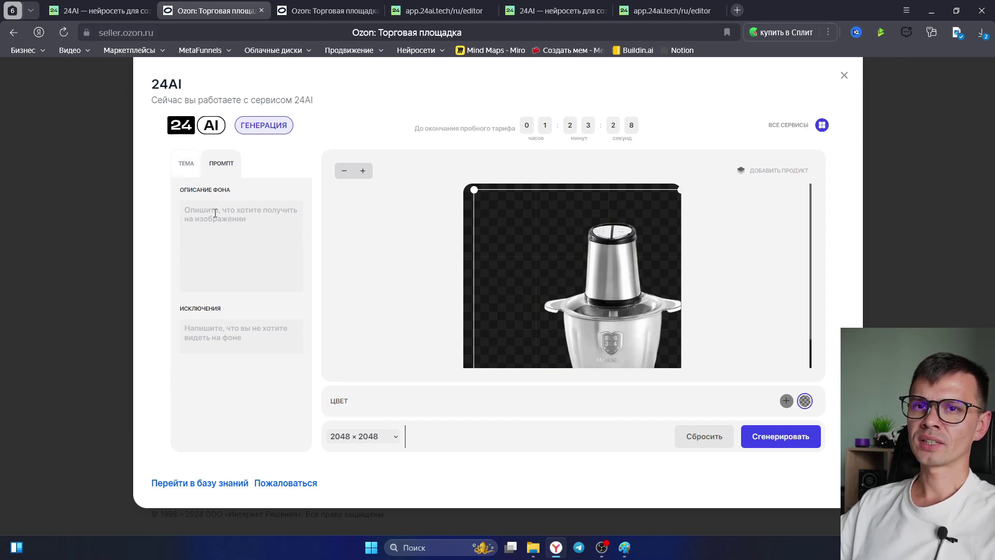
pyautogui.click(186, 163)
pyautogui.scroll(-1, 230, 370)
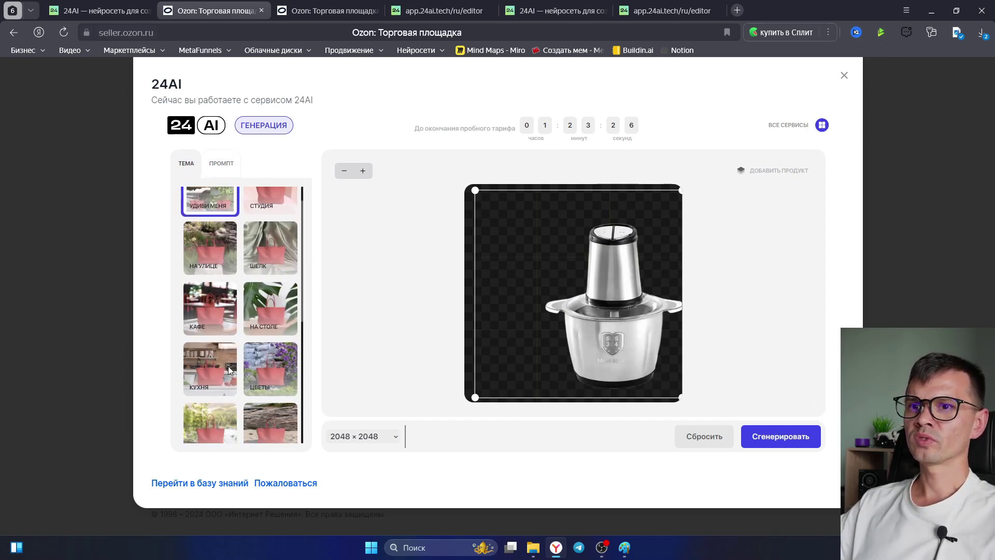
pyautogui.scroll(-2, 230, 369)
pyautogui.click(196, 270)
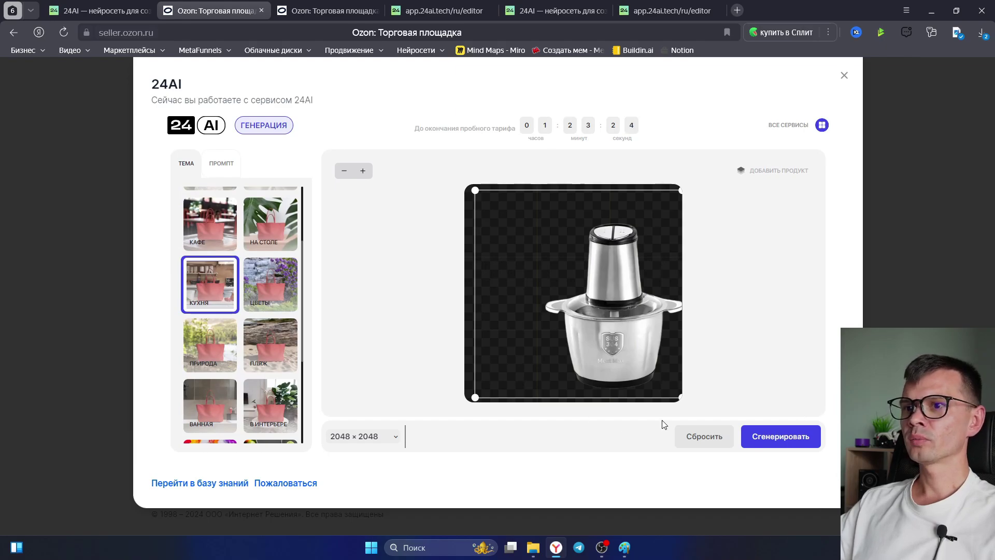
pyautogui.click(780, 438)
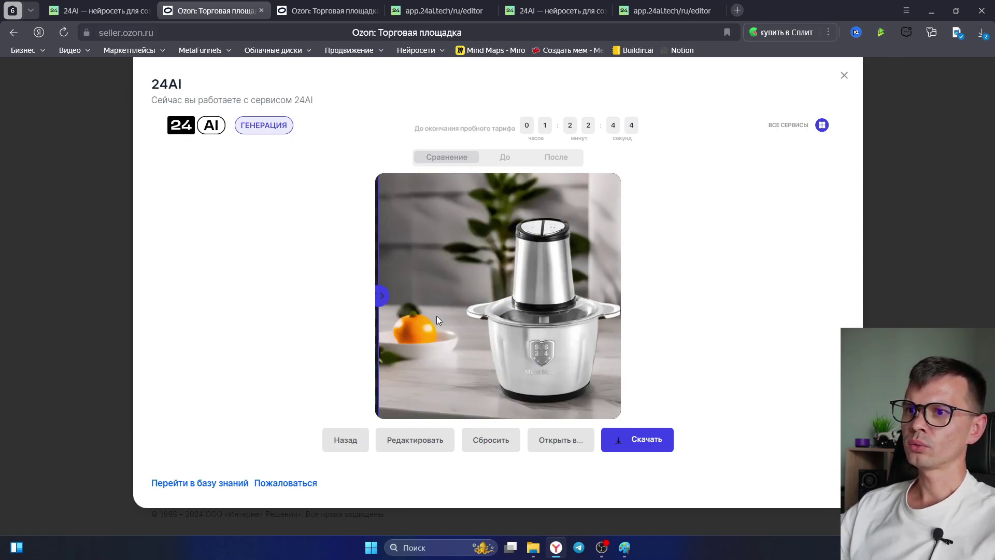
# Sweep the before/after comparison of the kitchen-theme picture and open the image in the ГЕНЕРАЦИЯ section again.
pyautogui.moveTo(378, 294); pyautogui.dragTo(293, 301)
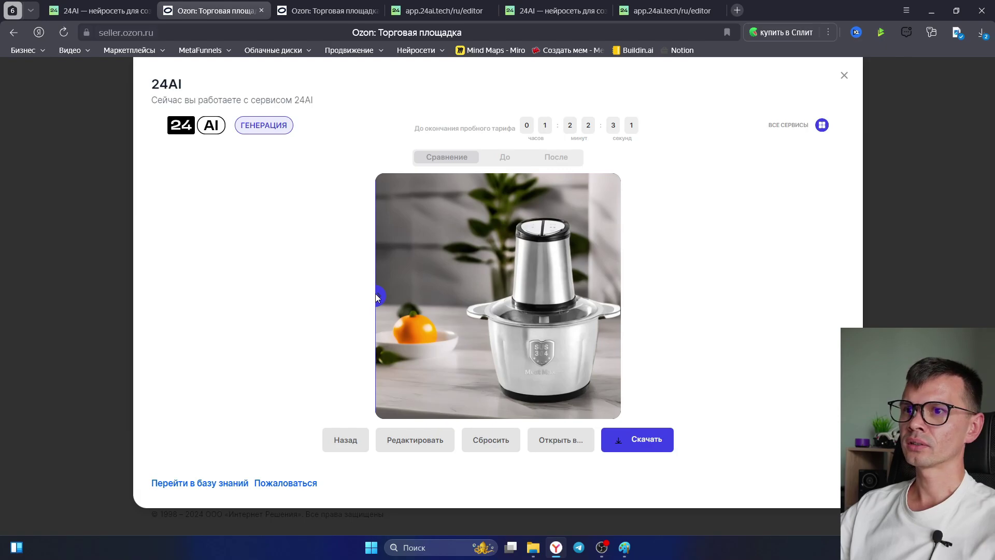
pyautogui.moveTo(375, 294); pyautogui.dragTo(529, 303)
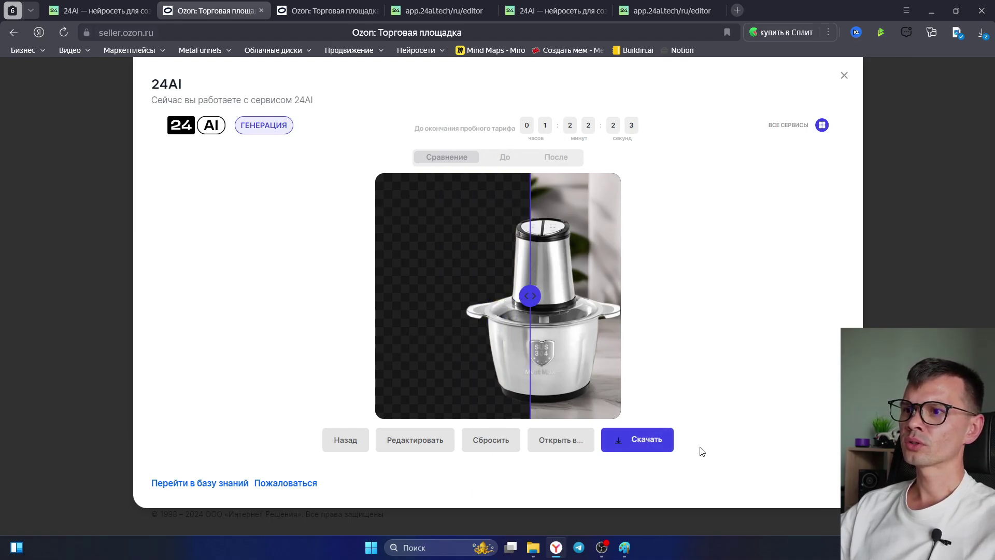
pyautogui.click(561, 447)
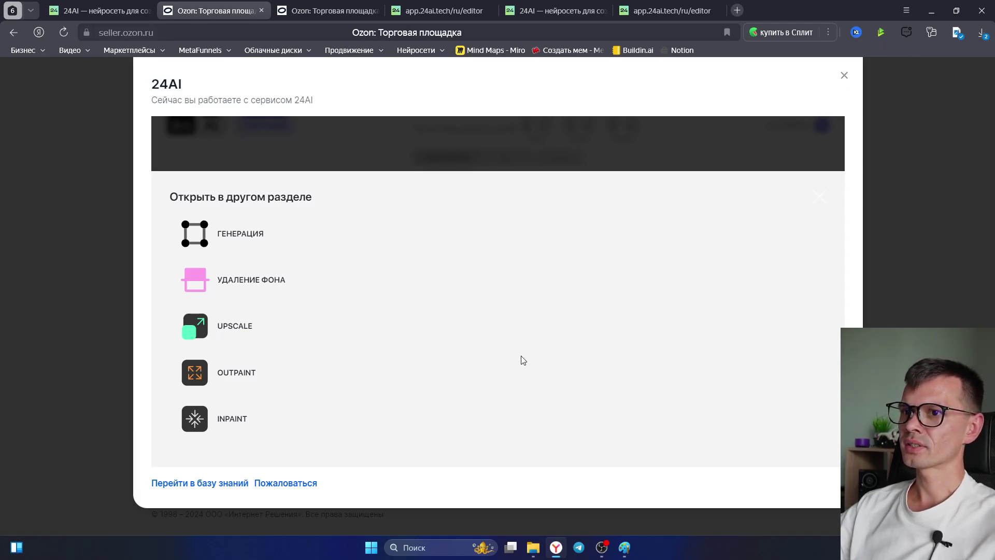
pyautogui.click(240, 233)
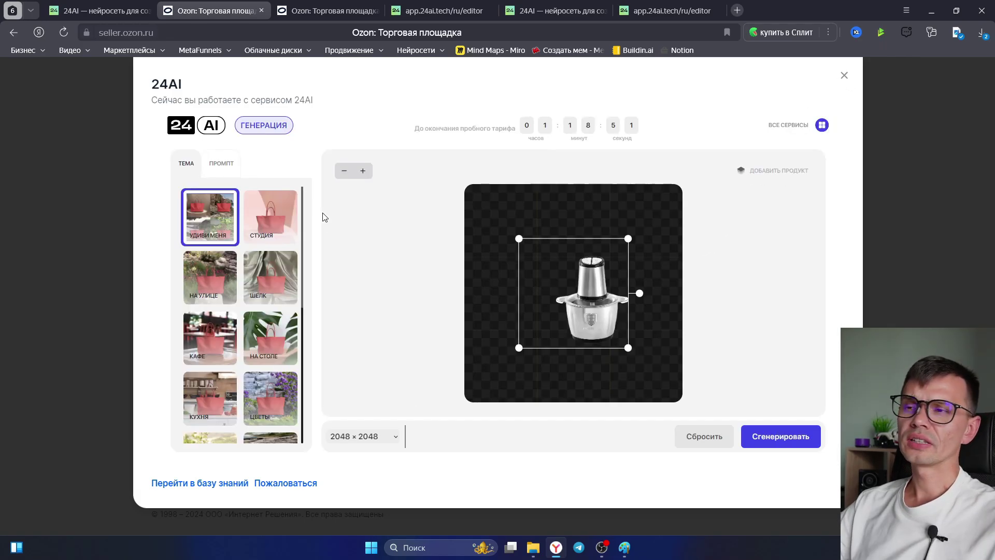
# Switch to describing the background by prompt, enlarge the chopper and fit it whole against the canvas's right edge.
pyautogui.click(222, 163)
pyautogui.moveTo(516, 348); pyautogui.dragTo(469, 361)
pyautogui.moveTo(627, 238); pyautogui.dragTo(695, 204)
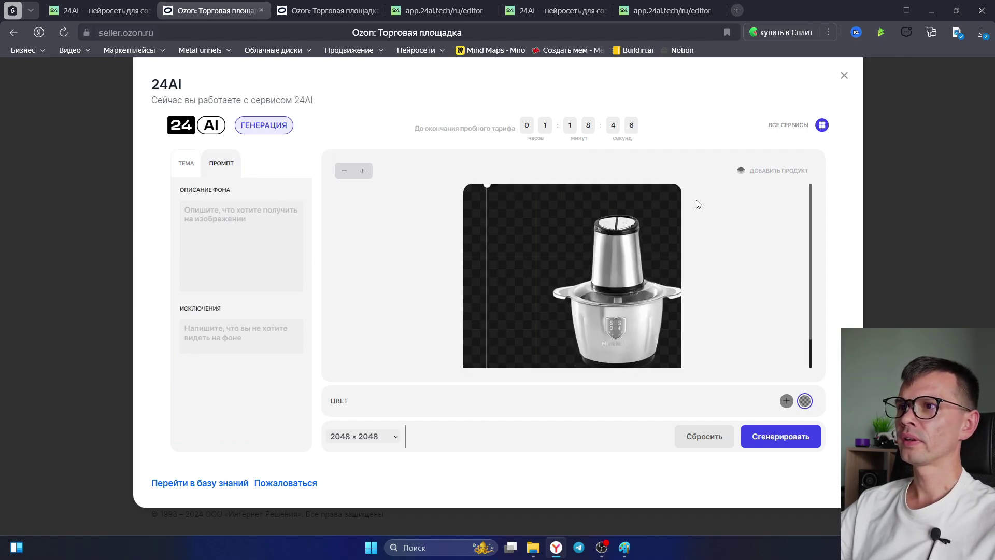
pyautogui.click(243, 230)
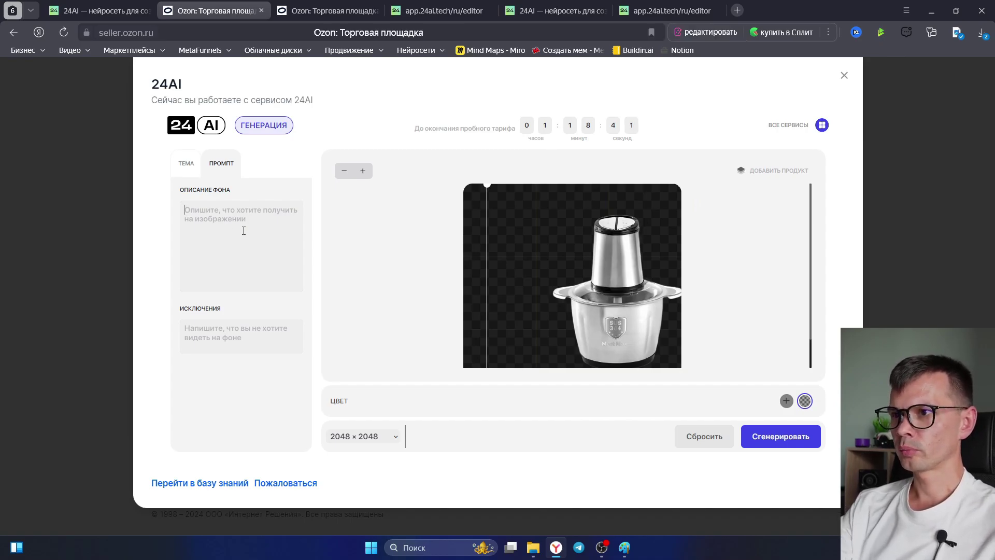
pyautogui.moveTo(492, 187); pyautogui.dragTo(524, 215)
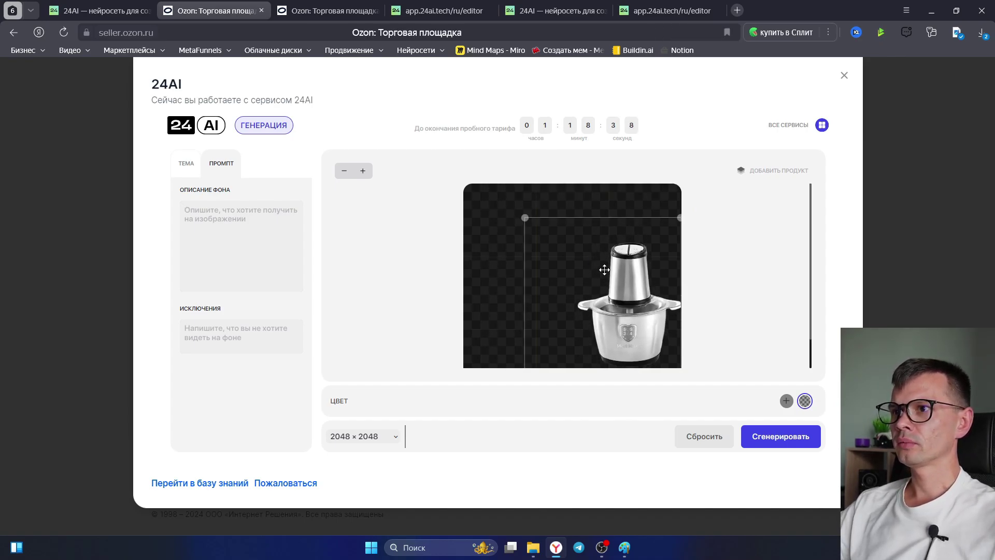
pyautogui.moveTo(605, 271); pyautogui.dragTo(592, 248)
pyautogui.moveTo(524, 209); pyautogui.dragTo(503, 187)
pyautogui.moveTo(619, 267)
pyautogui.mouseDown()
pyautogui.moveTo(596, 267)
pyautogui.moveTo(621, 268)
pyautogui.mouseUp()
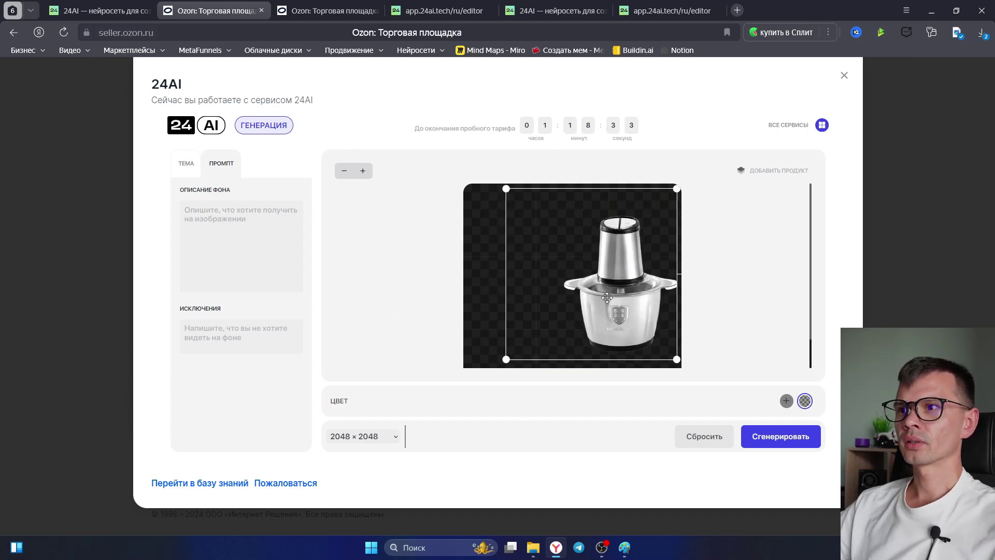
pyautogui.scroll(-2, 563, 352)
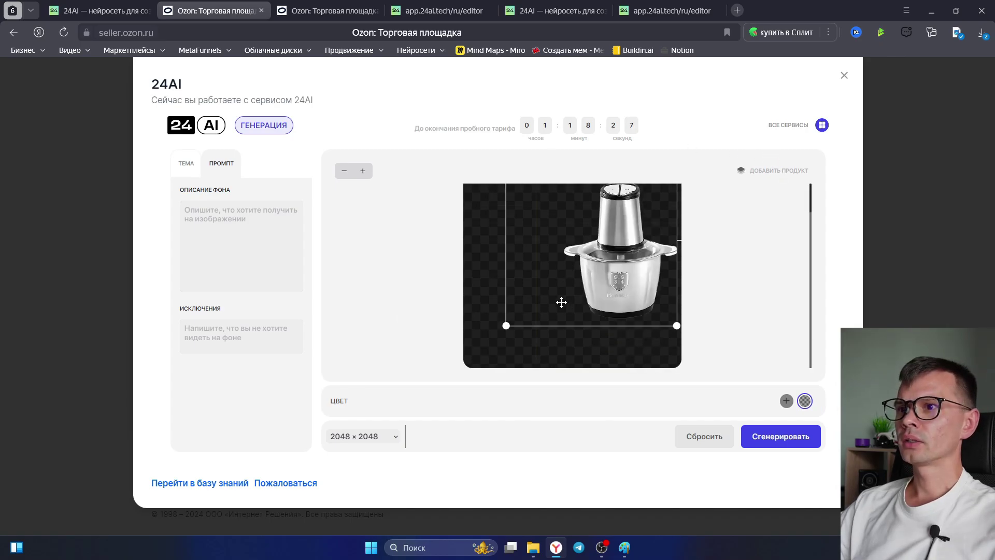
pyautogui.moveTo(505, 325); pyautogui.dragTo(487, 363)
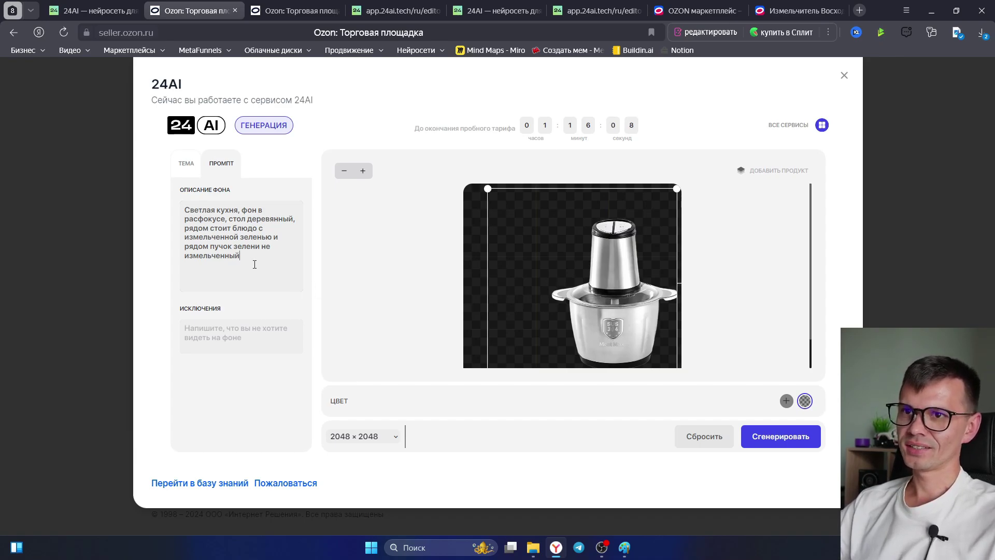
# Enlarge the chopper slightly and generate the background "Светлая кухня, фон в расфокусе, стол деревянный, рядом стоит блюдо с измельченной зеленью и рядом пучок зелени не измельченный".
pyautogui.moveTo(254, 264); pyautogui.dragTo(216, 206)
pyautogui.scroll(-2, 396, 305)
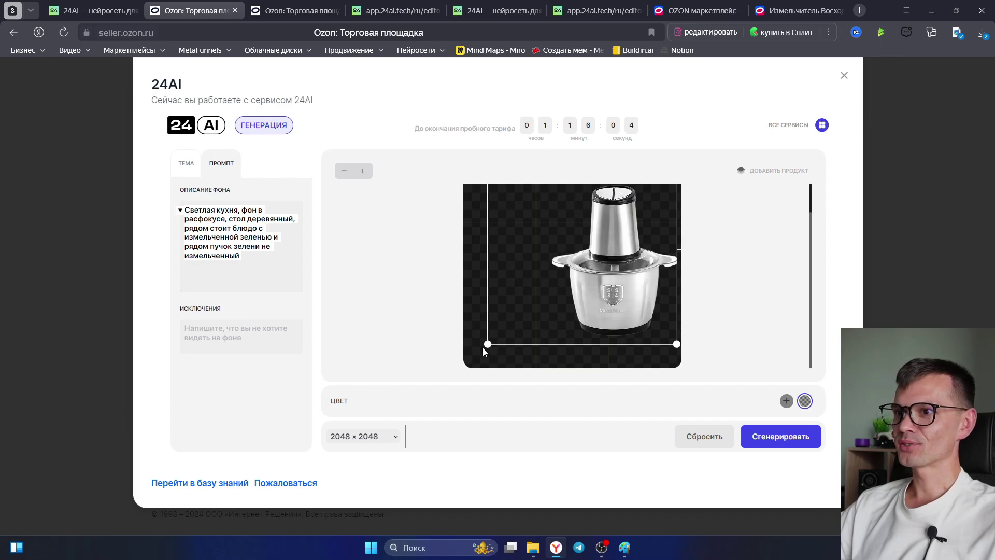
pyautogui.moveTo(487, 343); pyautogui.dragTo(479, 350)
pyautogui.click(799, 440)
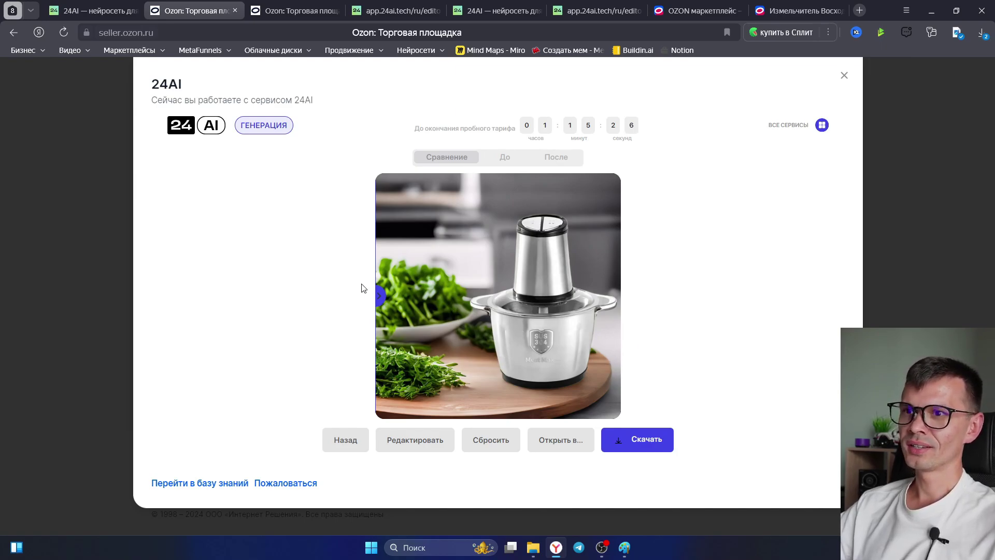
# Check the before/after comparison of the picture generated from the prompt, ending on the full generated version.
pyautogui.click(381, 299)
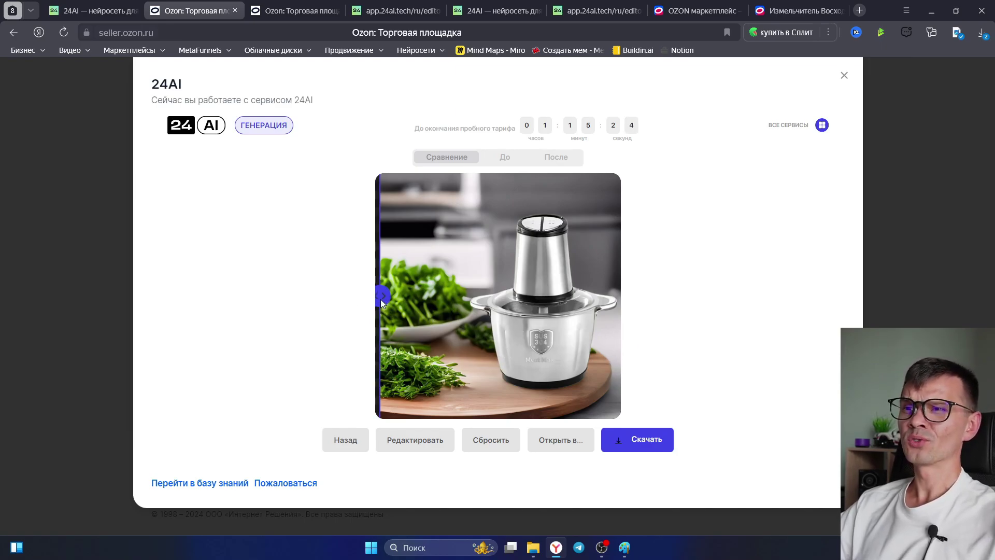
pyautogui.moveTo(381, 300); pyautogui.dragTo(360, 307)
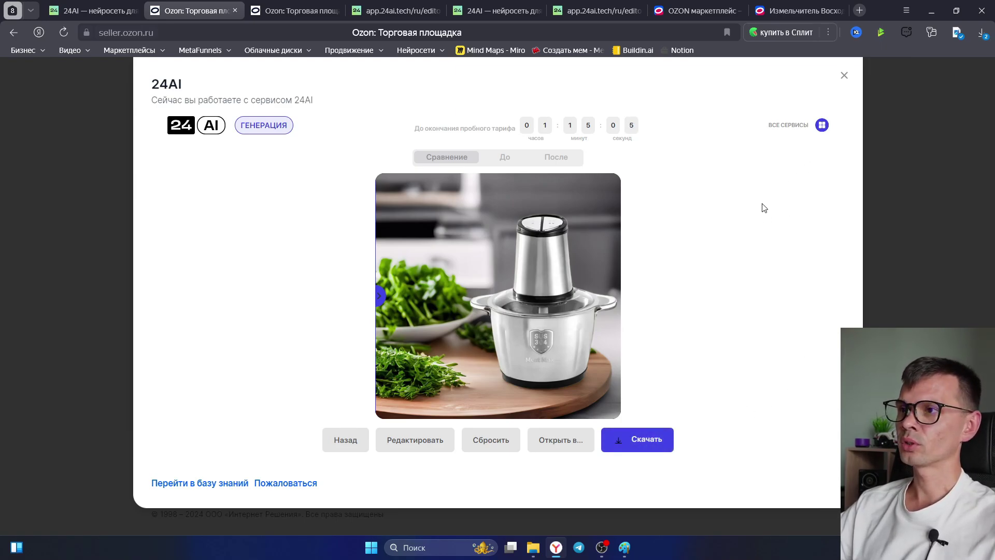
# Open the OUTPAINT service and upload the generated chopper picture result (1) from Downloads.
pyautogui.click(822, 127)
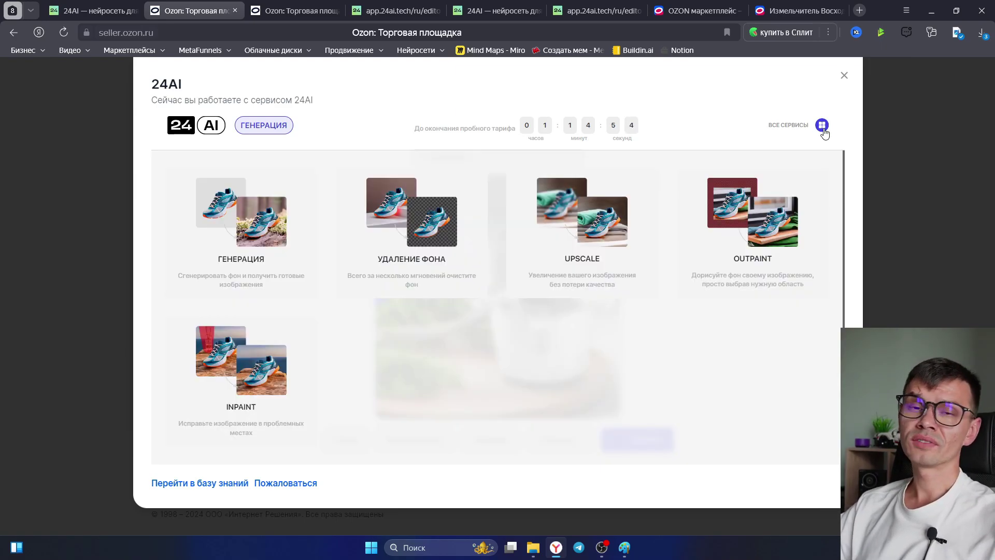
pyautogui.click(768, 242)
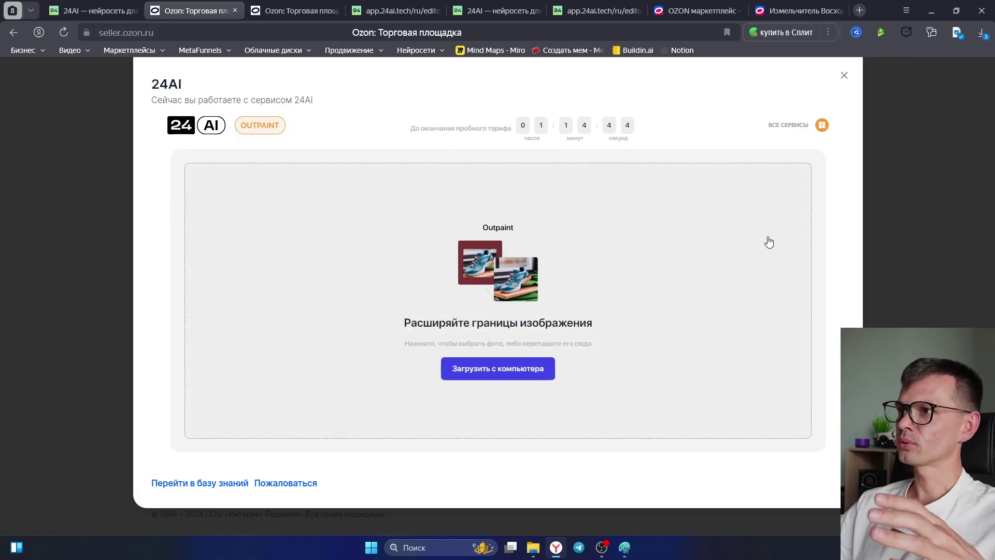
pyautogui.click(514, 369)
pyautogui.click(294, 303)
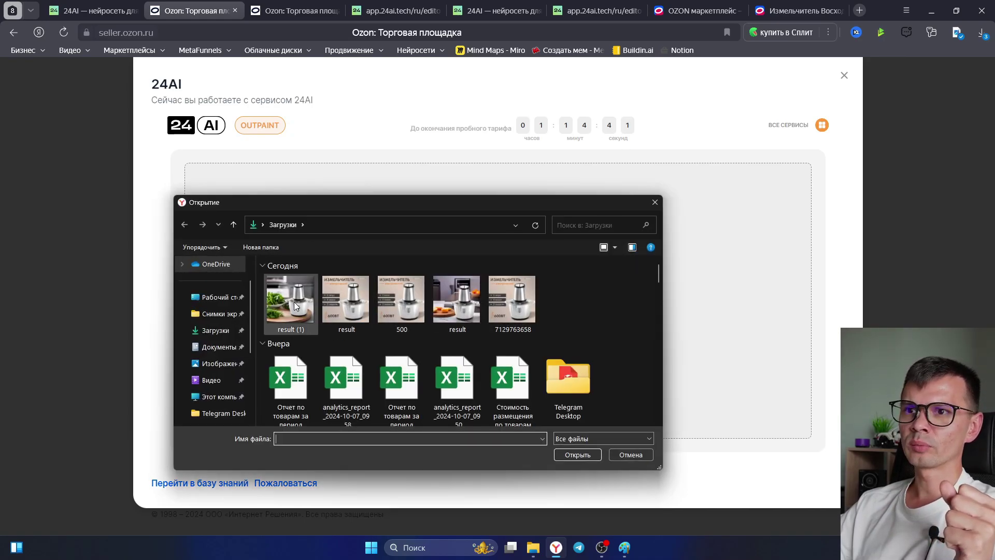
pyautogui.doubleClick(294, 302)
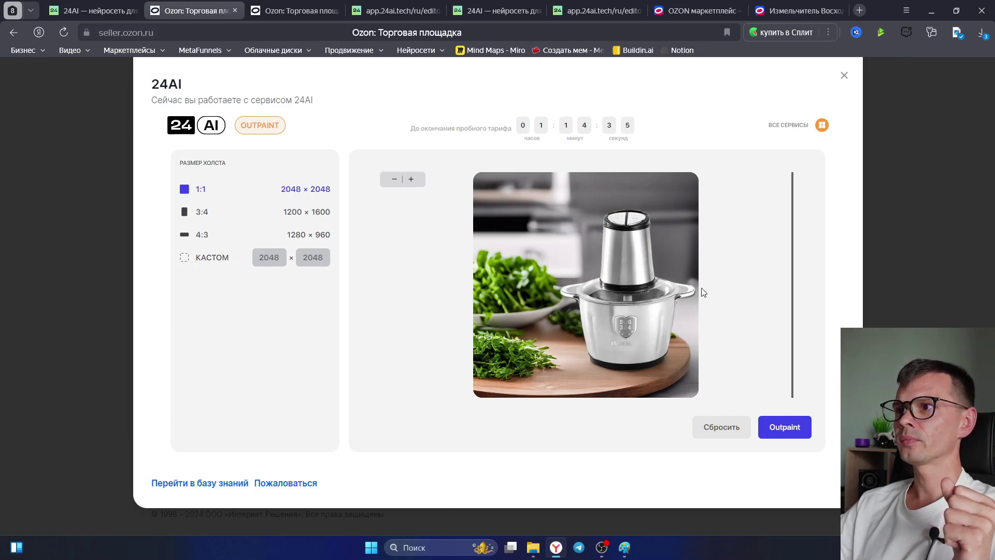
# Shrink the chopper picture to about three quarters of the 1:1 canvas, center it with empty margins all around, and run Outpaint.
pyautogui.moveTo(698, 172); pyautogui.dragTo(644, 227)
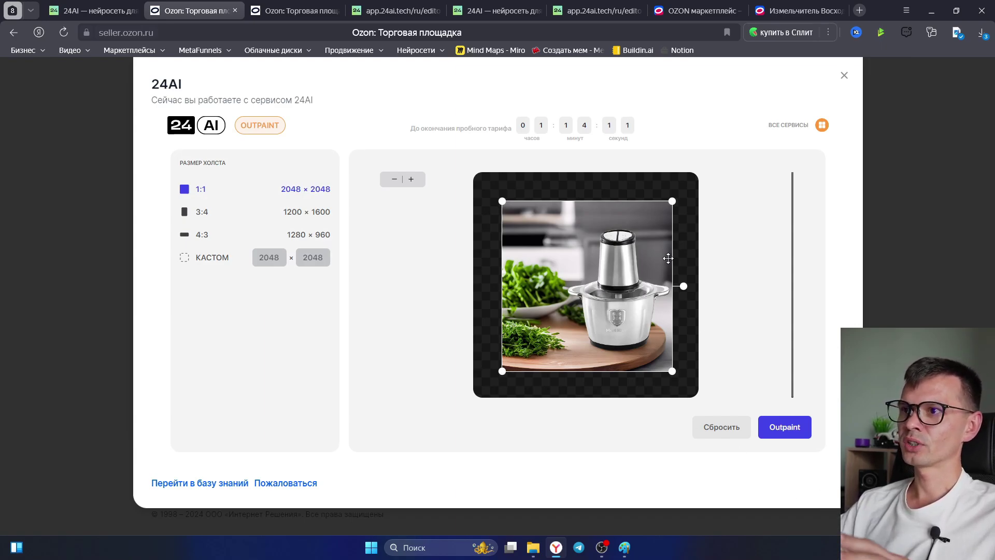
pyautogui.moveTo(616, 273)
pyautogui.mouseDown()
pyautogui.moveTo(582, 265)
pyautogui.moveTo(629, 254)
pyautogui.moveTo(615, 272)
pyautogui.mouseUp()
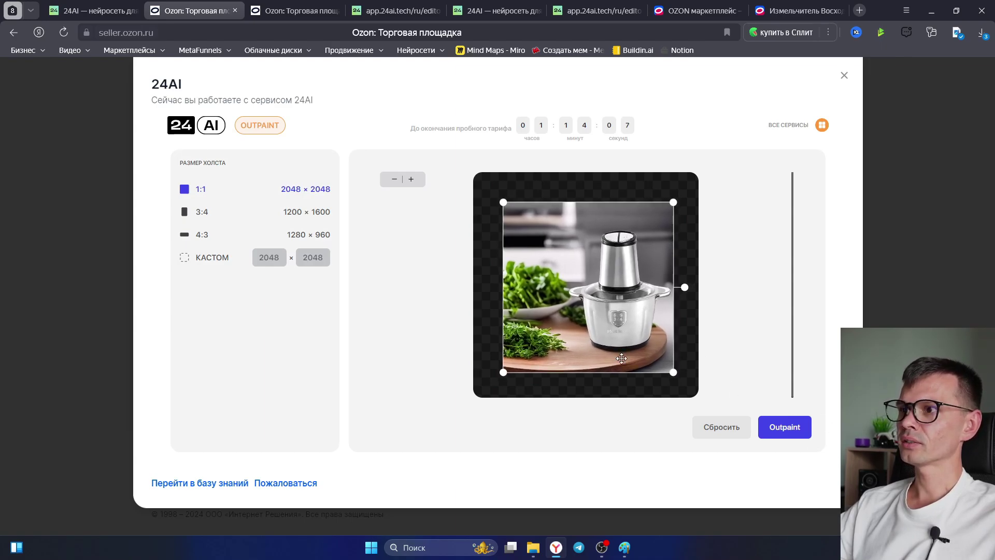
pyautogui.click(762, 425)
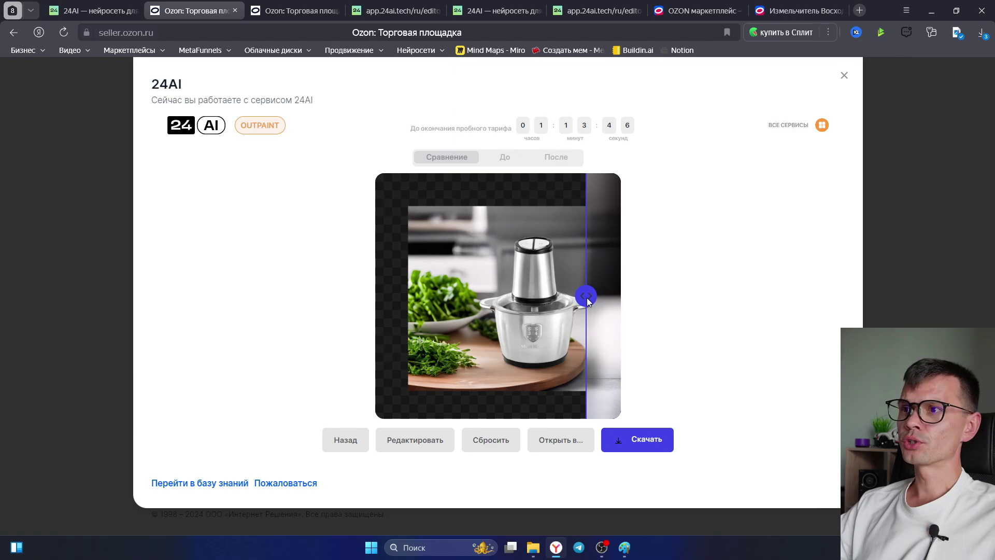
# Compare the outpainted chopper picture with the original across its full width, ending on an almost full view of the extended version.
pyautogui.moveTo(586, 297); pyautogui.dragTo(370, 307)
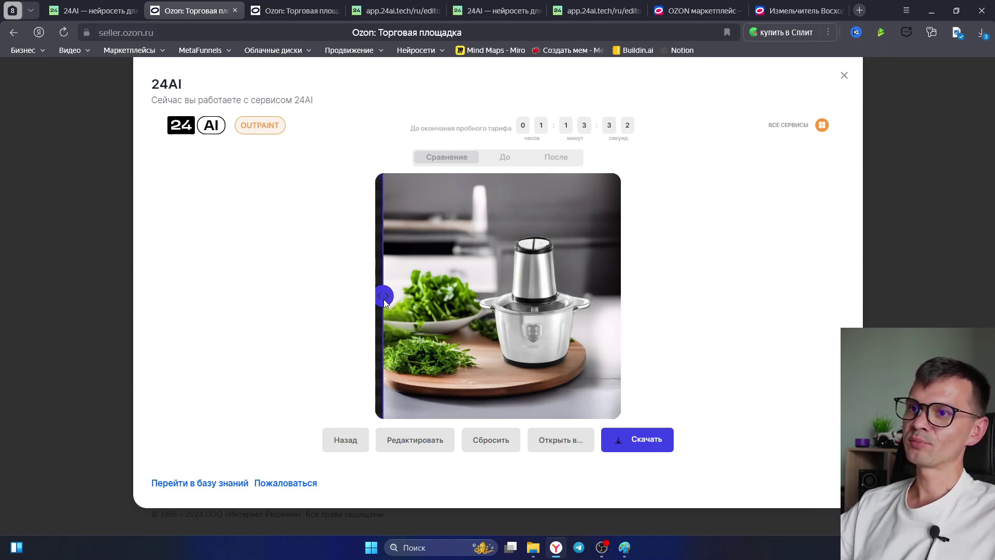
pyautogui.moveTo(370, 300); pyautogui.dragTo(401, 315)
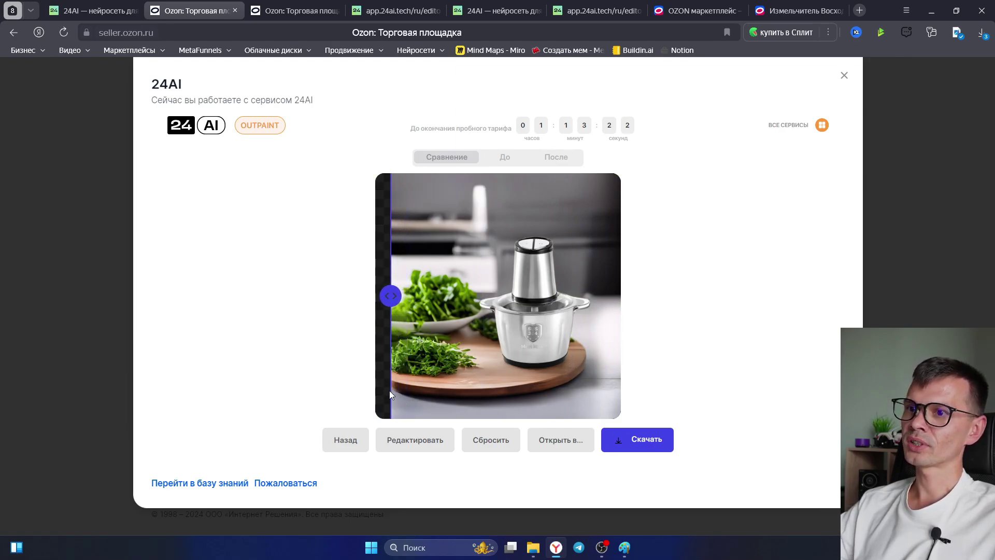
pyautogui.moveTo(401, 294); pyautogui.dragTo(621, 358)
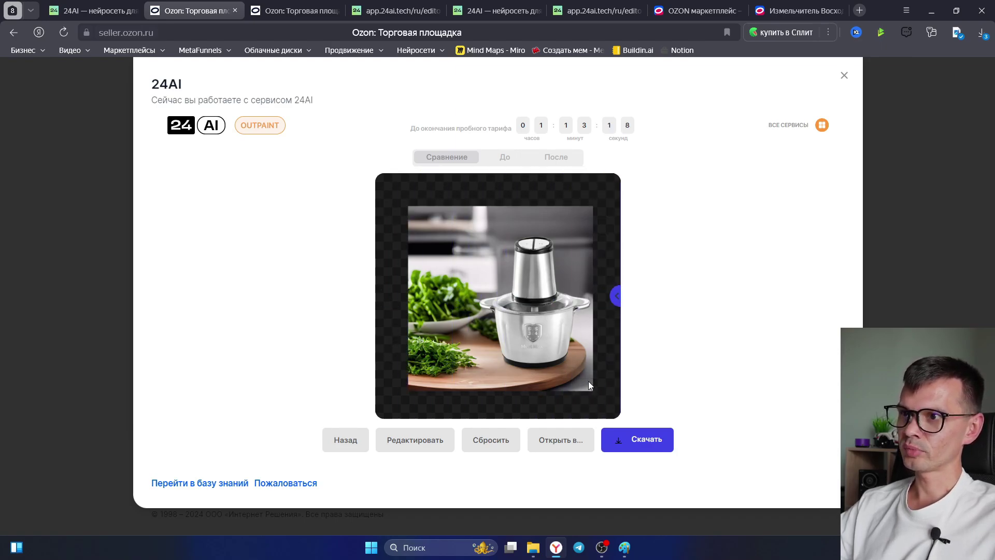
pyautogui.moveTo(610, 311); pyautogui.dragTo(372, 304)
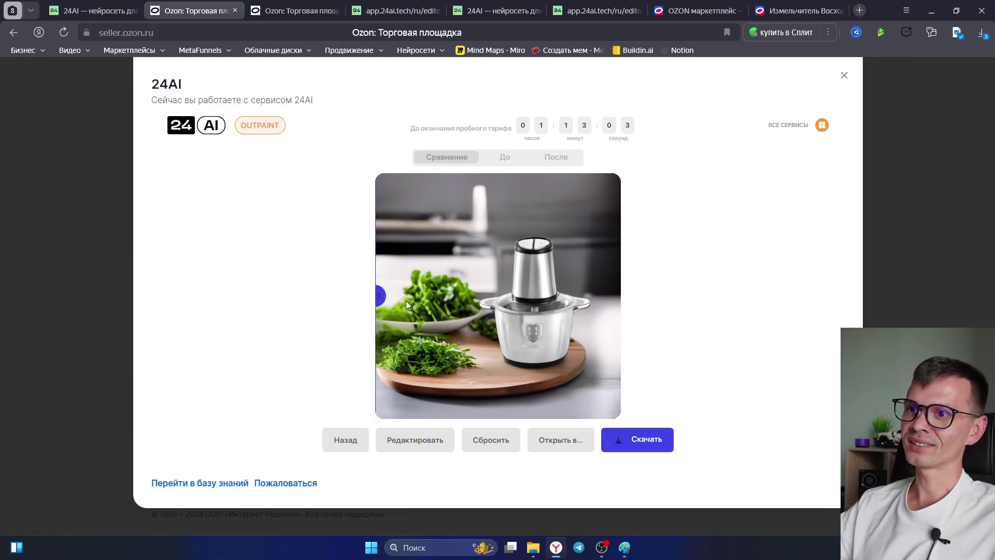
pyautogui.moveTo(381, 298); pyautogui.dragTo(382, 299)
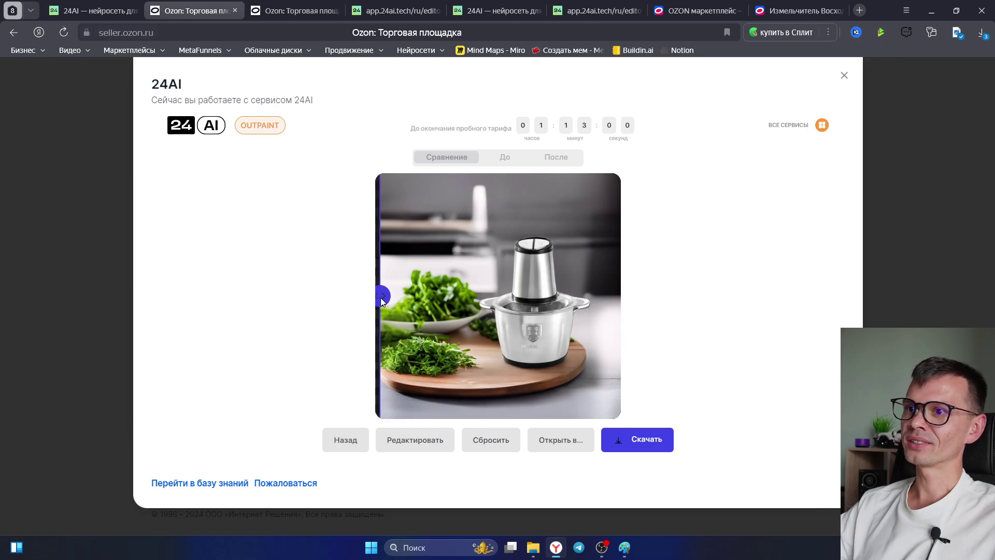